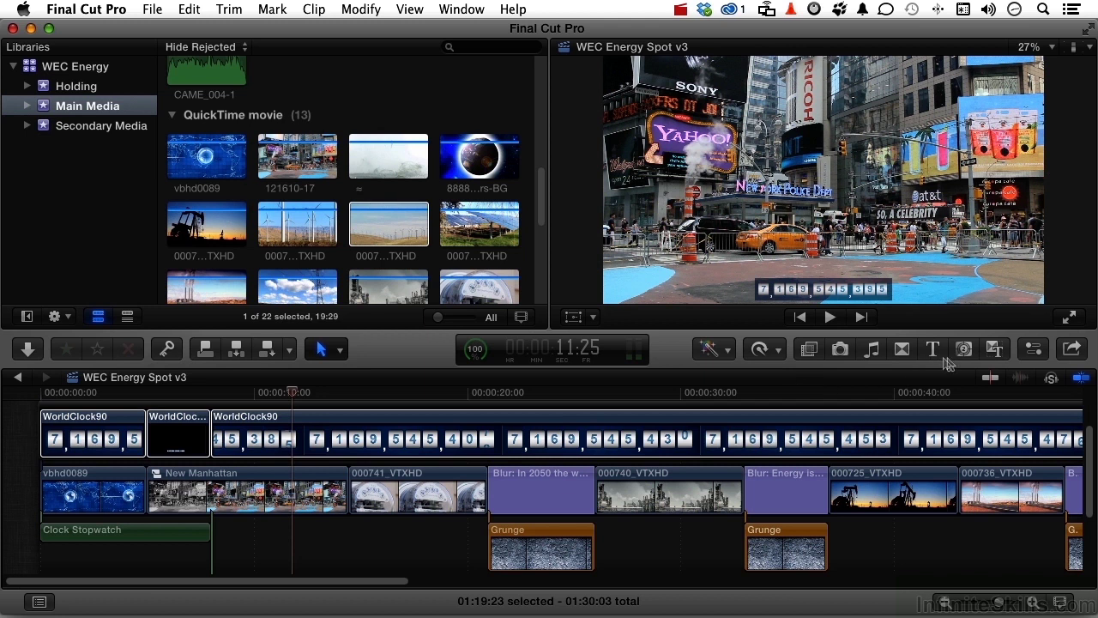
Step: Connect the Counting generator above the WorldClock90 clips and return the playhead to the project start
click(964, 348)
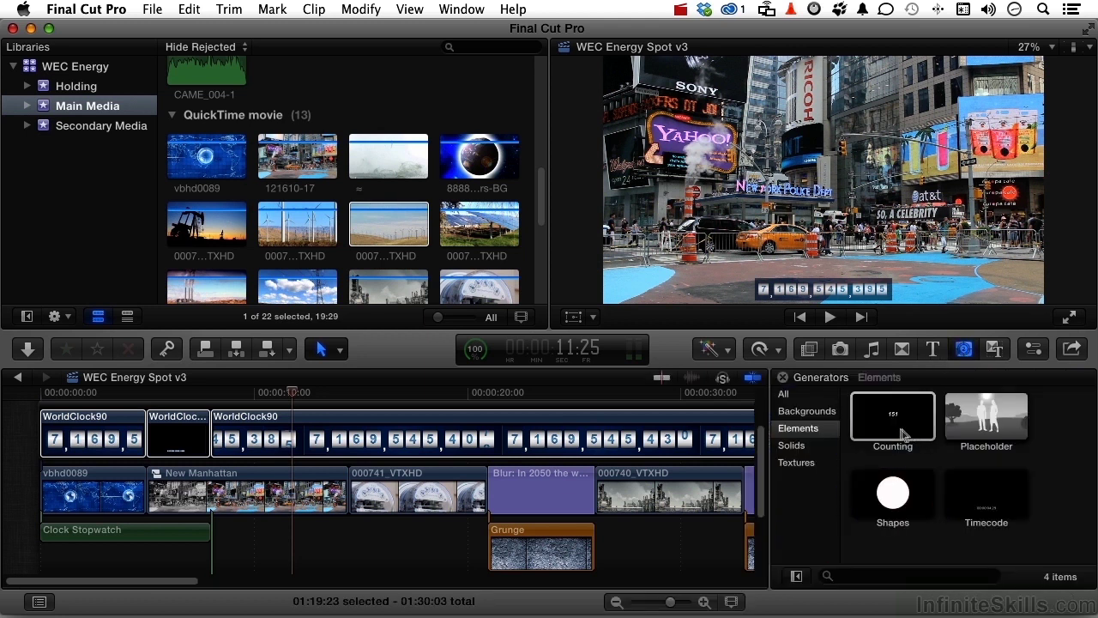
click(908, 434)
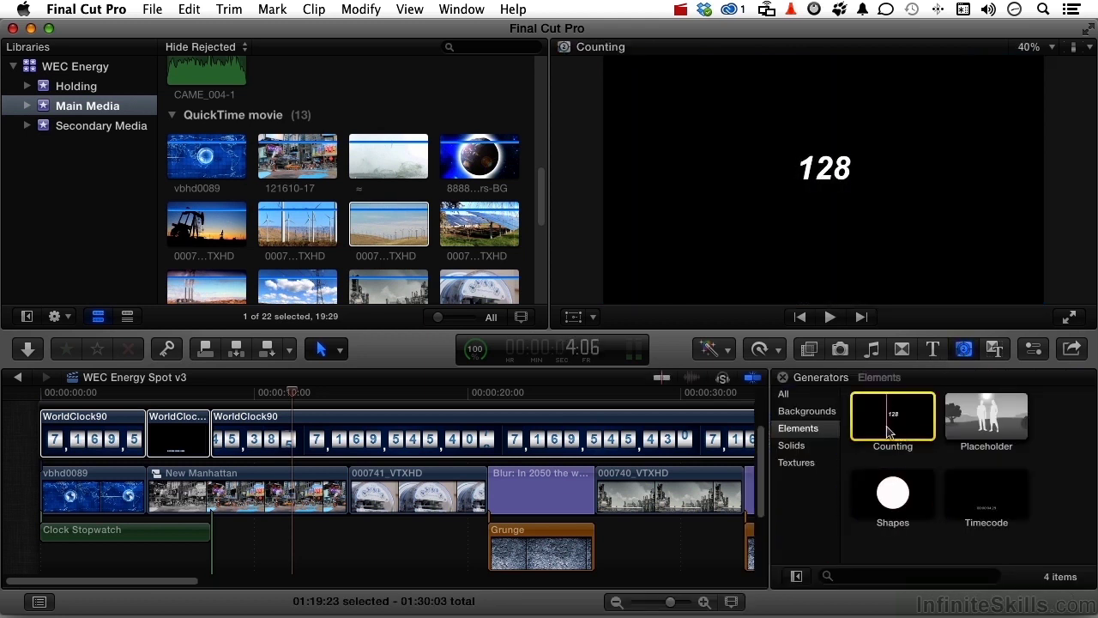
drag(889, 431, 49, 405)
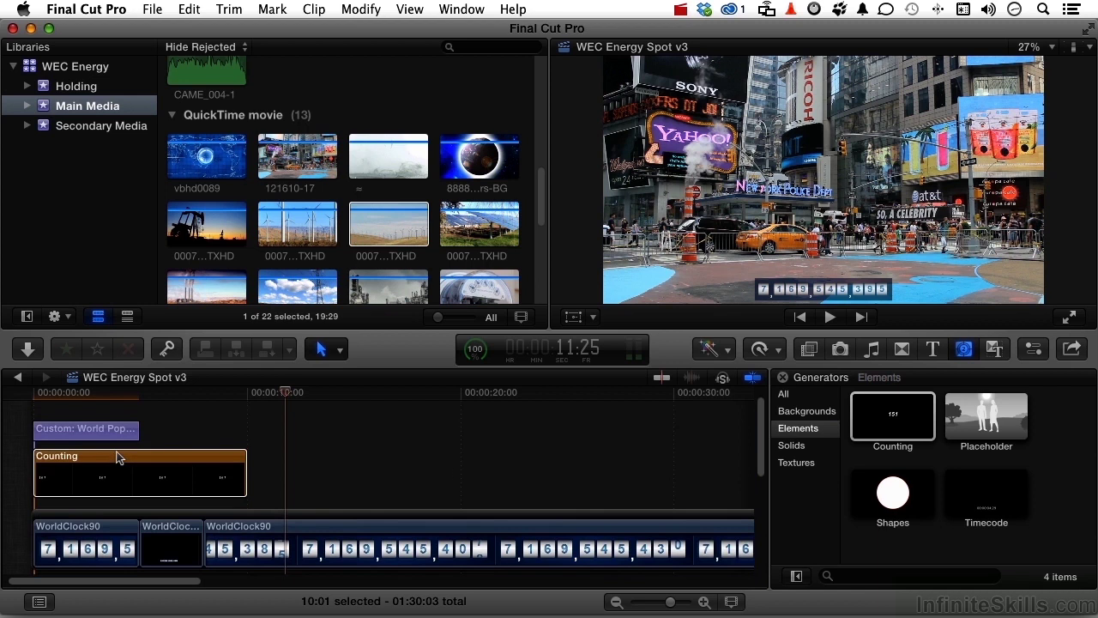
scroll(118, 457, down, 3)
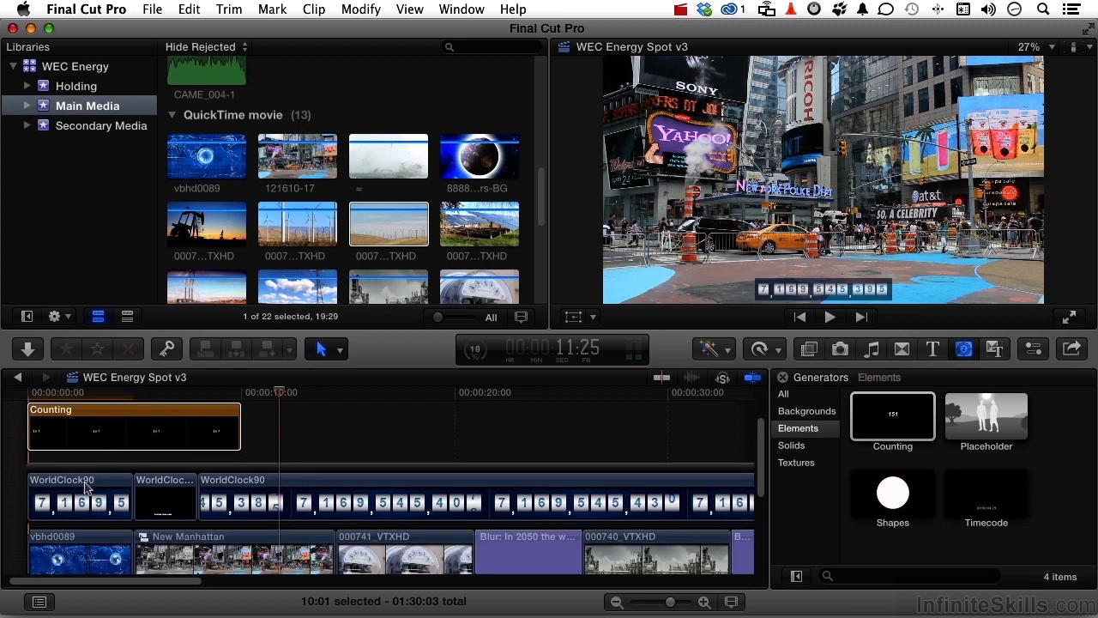
click(38, 393)
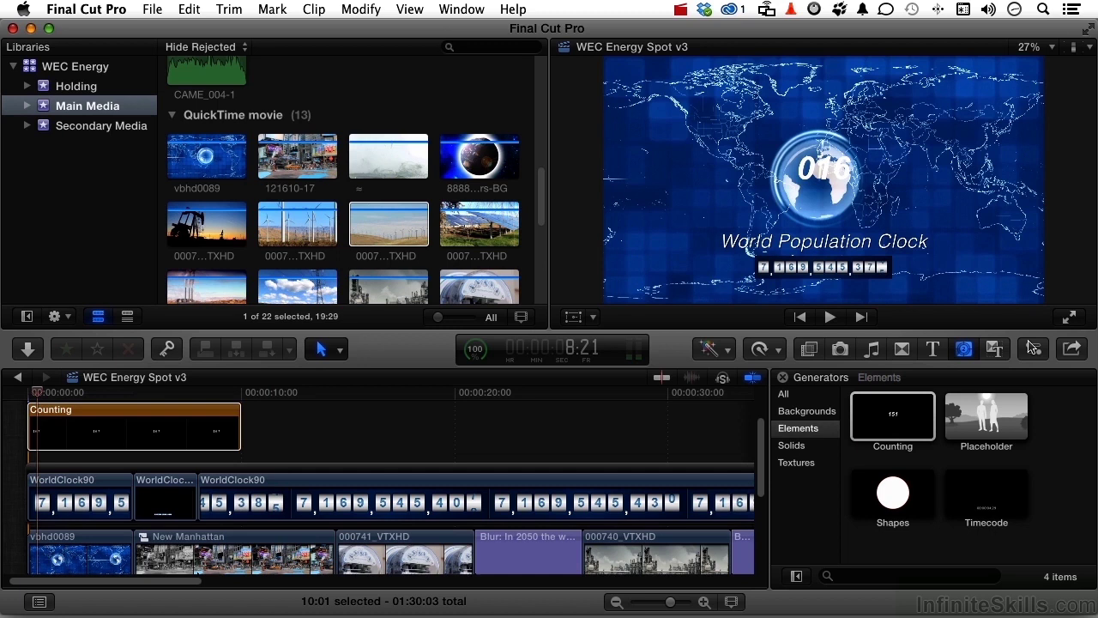
click(1033, 349)
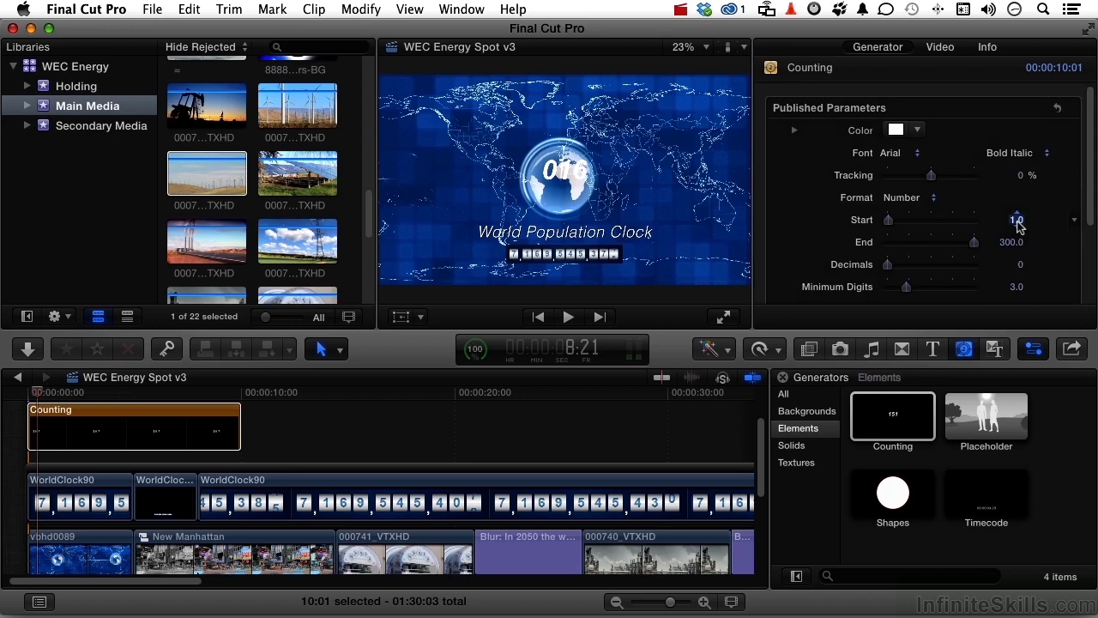
click(1017, 220)
text(7)
text(1)
text(69545)
text(3)
text(7)
text(5)
scroll(575, 440, right, 1)
scroll(573, 439, right, 10)
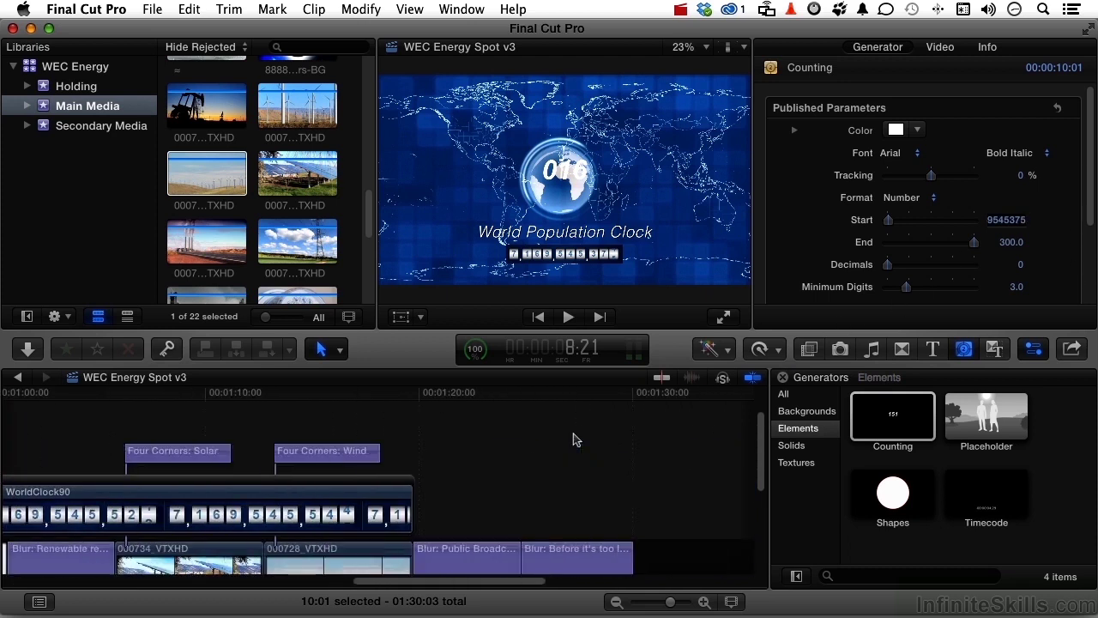
click(394, 395)
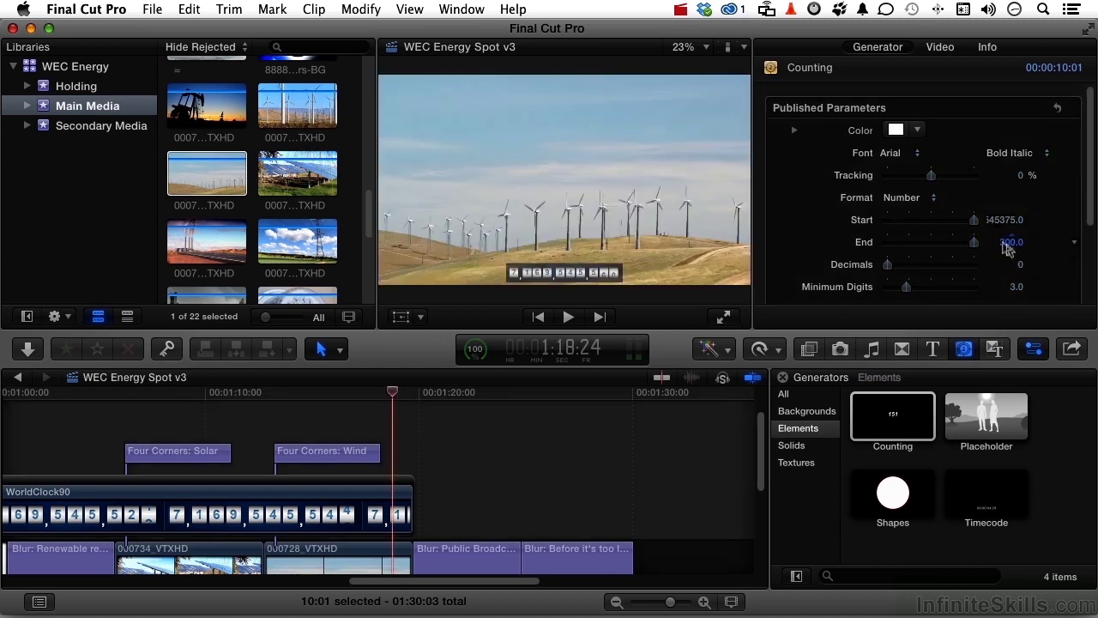
click(1010, 247)
text(7169)
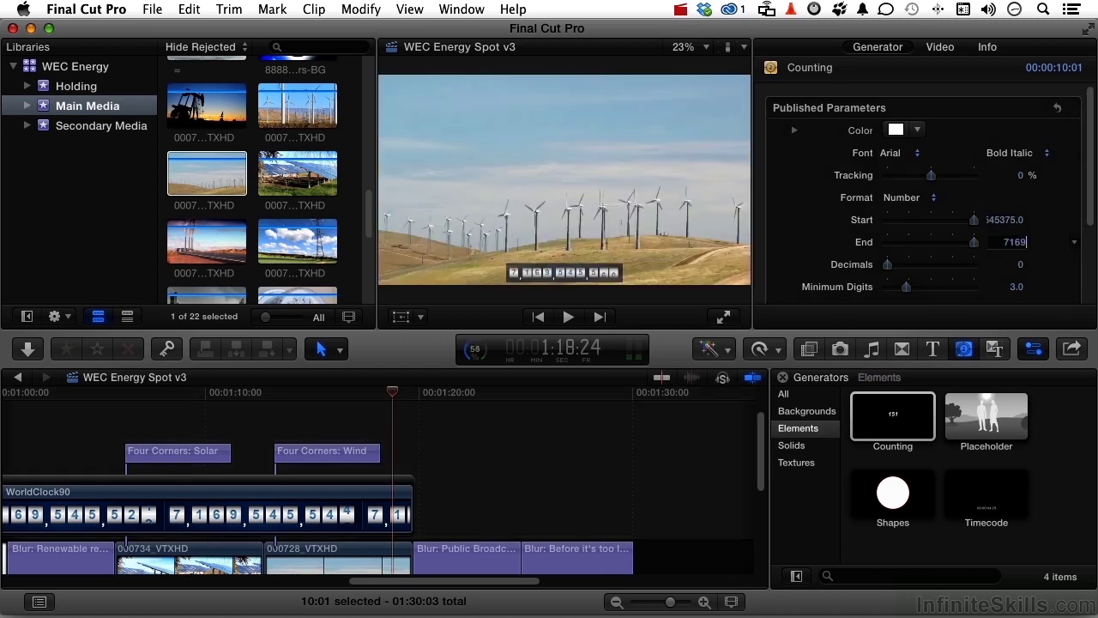
text(545560)
key(Tab)
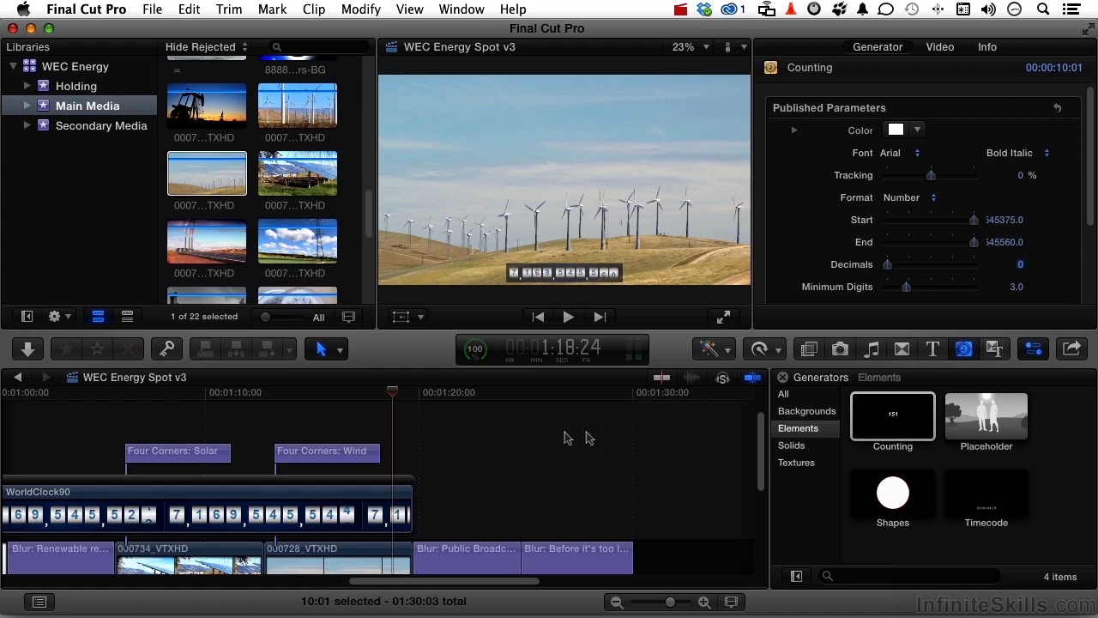
key(super+bracketleft)
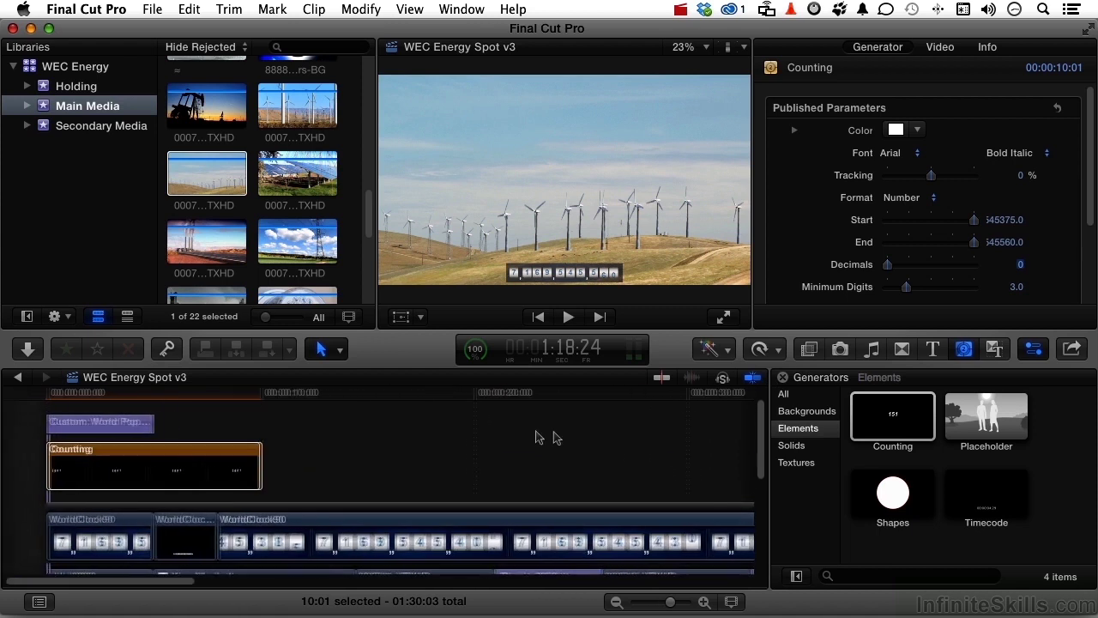
Step: Play back the rising population count from near the start of the project
click(103, 397)
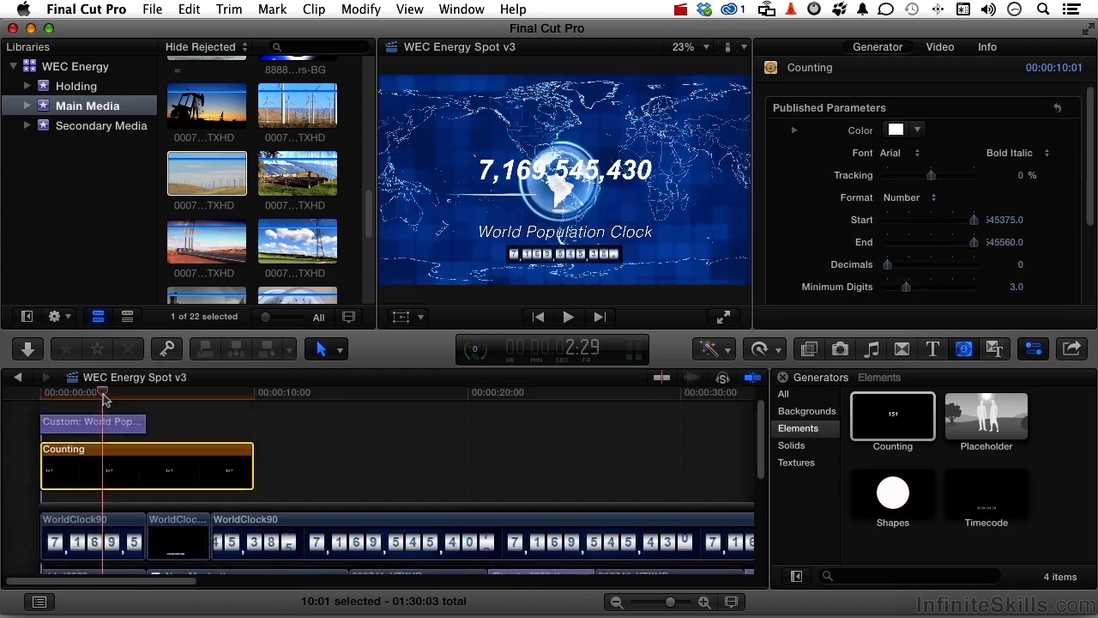
key(space)
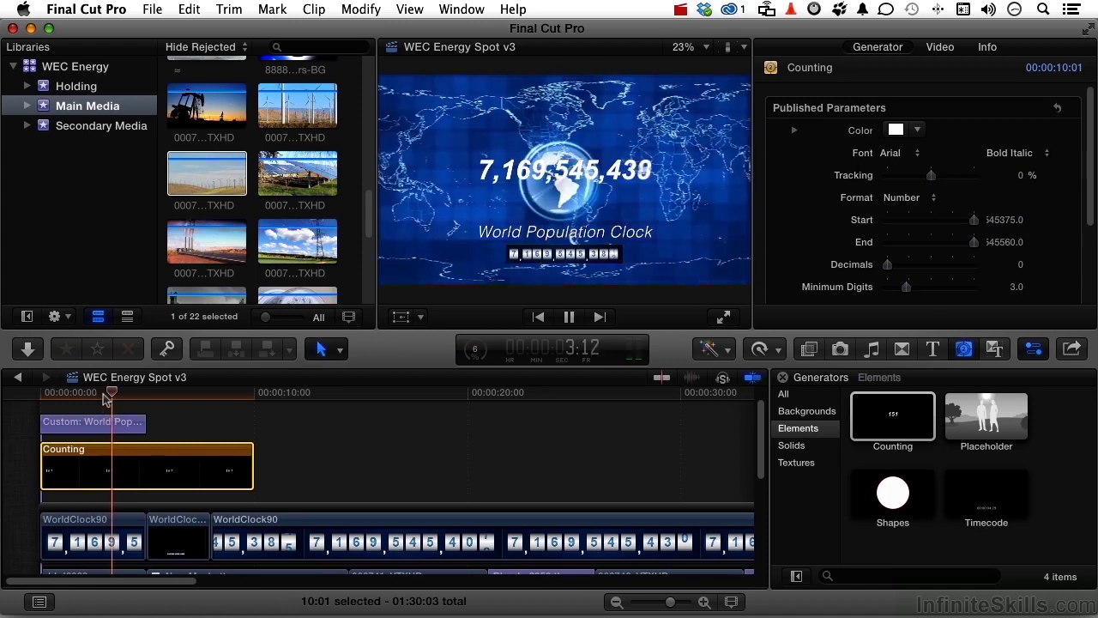
key(space)
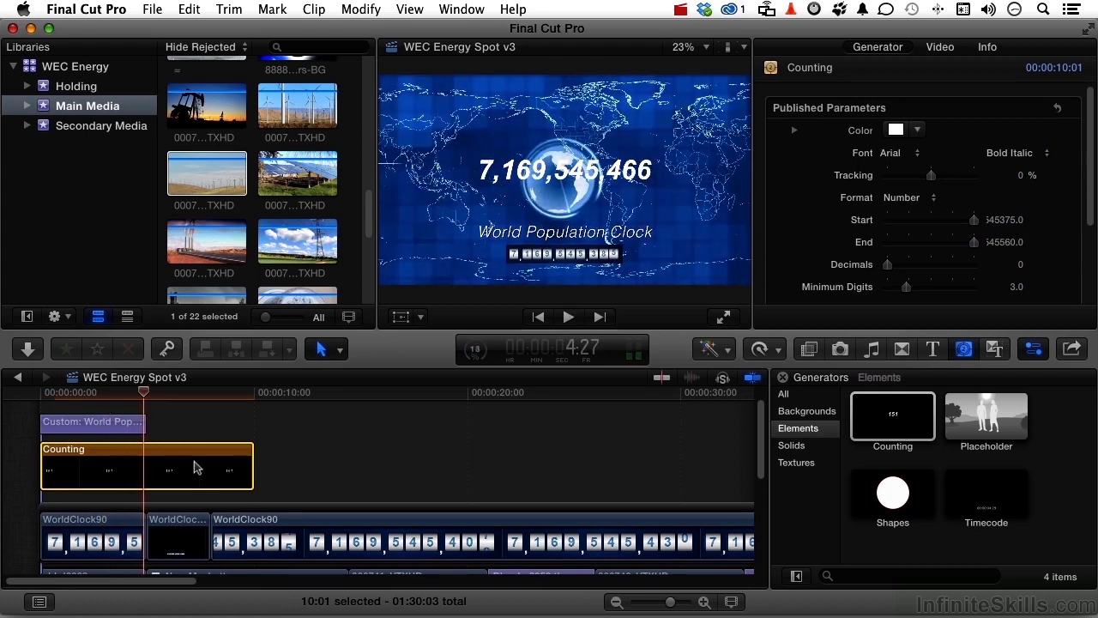
Step: Change the Counting clip's duration to 1:30:00
click(575, 356)
text(1:30:00)
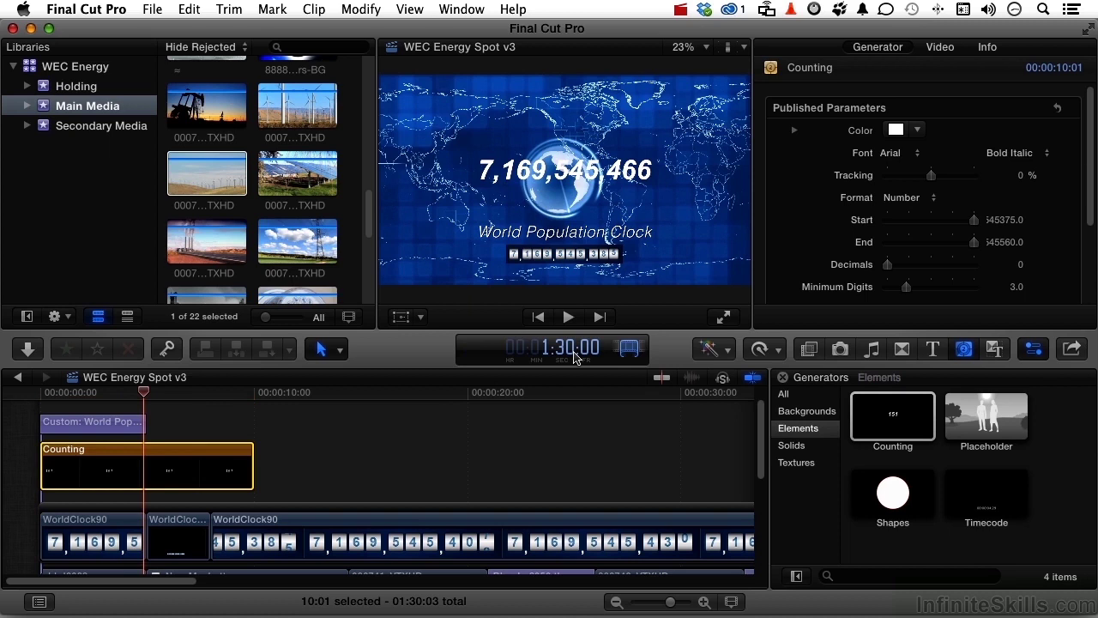
key(Return)
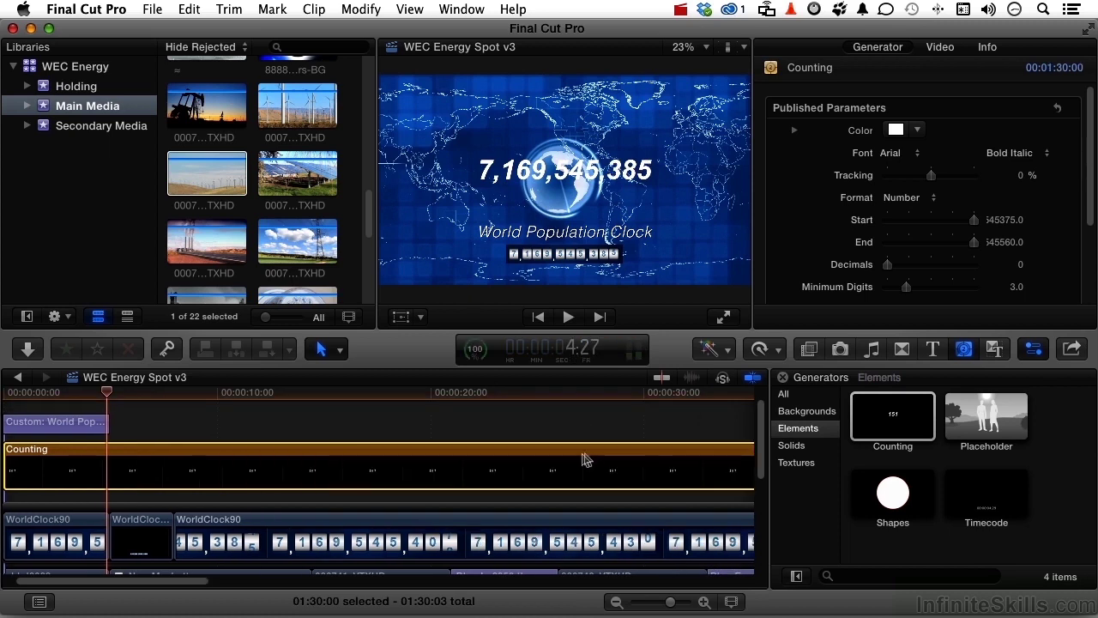
scroll(538, 541, left, 3)
scroll(539, 541, right, 2)
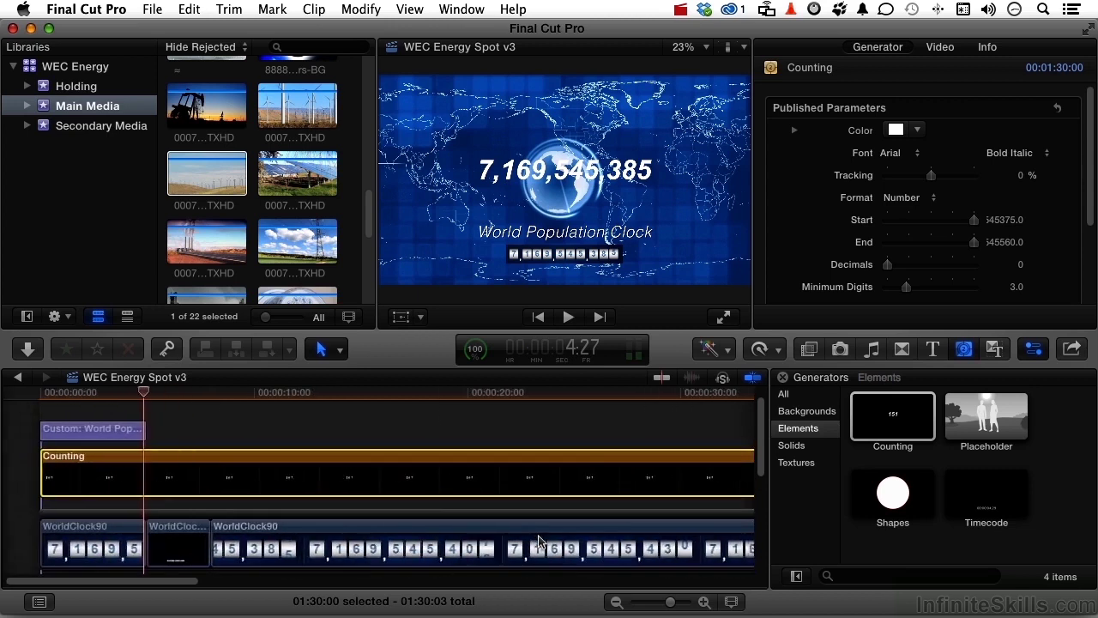
Step: Delete the WorldClock90 clips from the timeline and select the Counting generator to view its settings
click(156, 562)
key(Delete)
key(super+4)
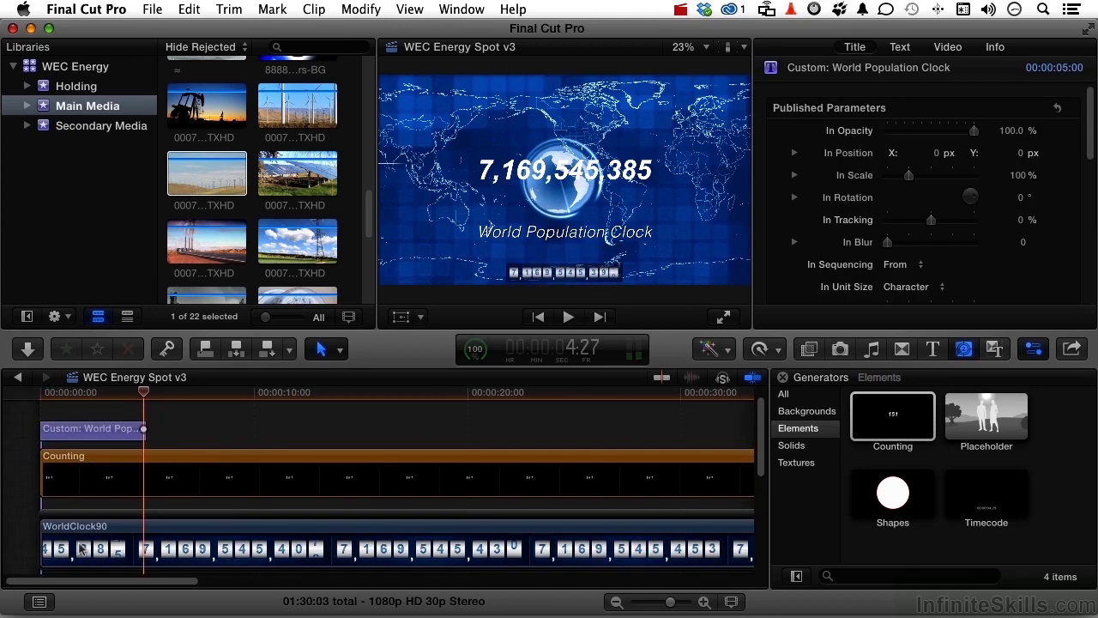
click(81, 549)
key(Delete)
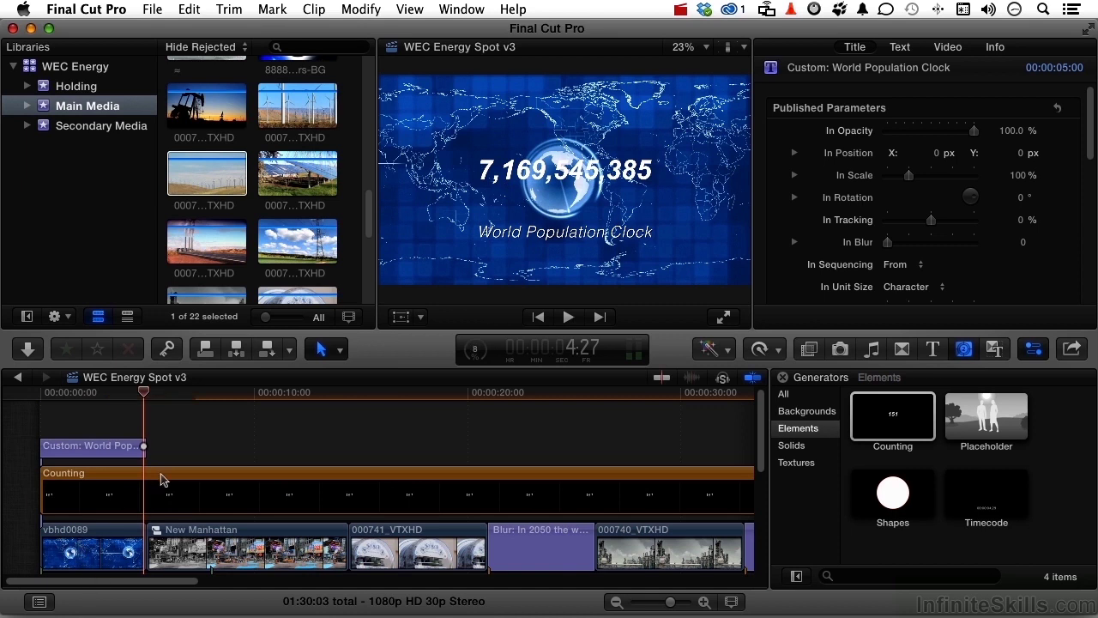
click(161, 479)
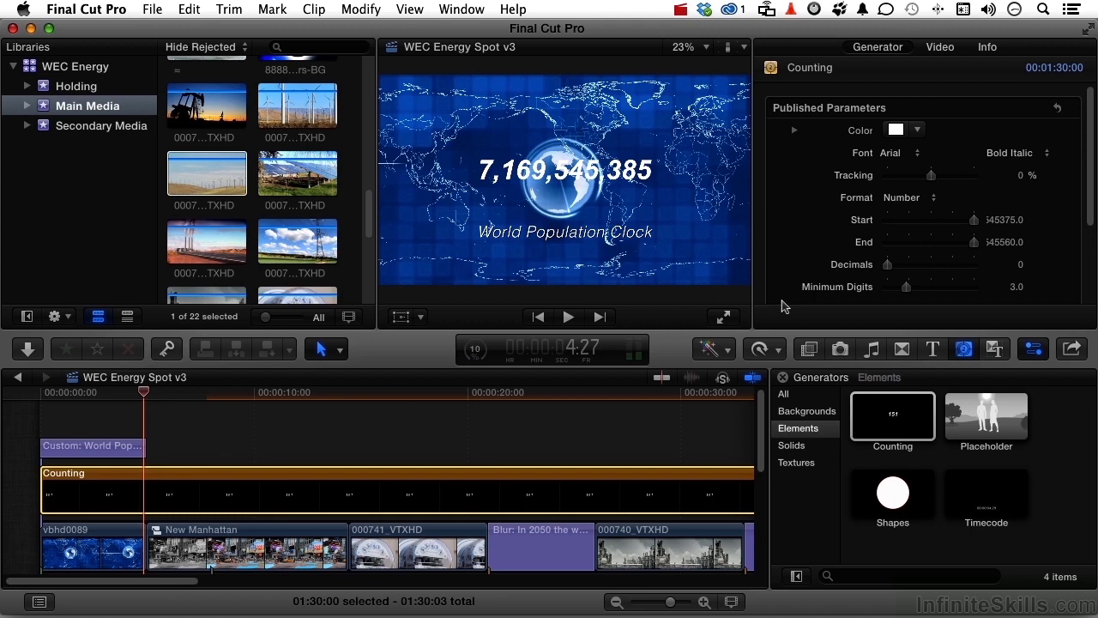
Step: Move the Counting generator to Position Y −485 px and scale it to 60%
click(940, 46)
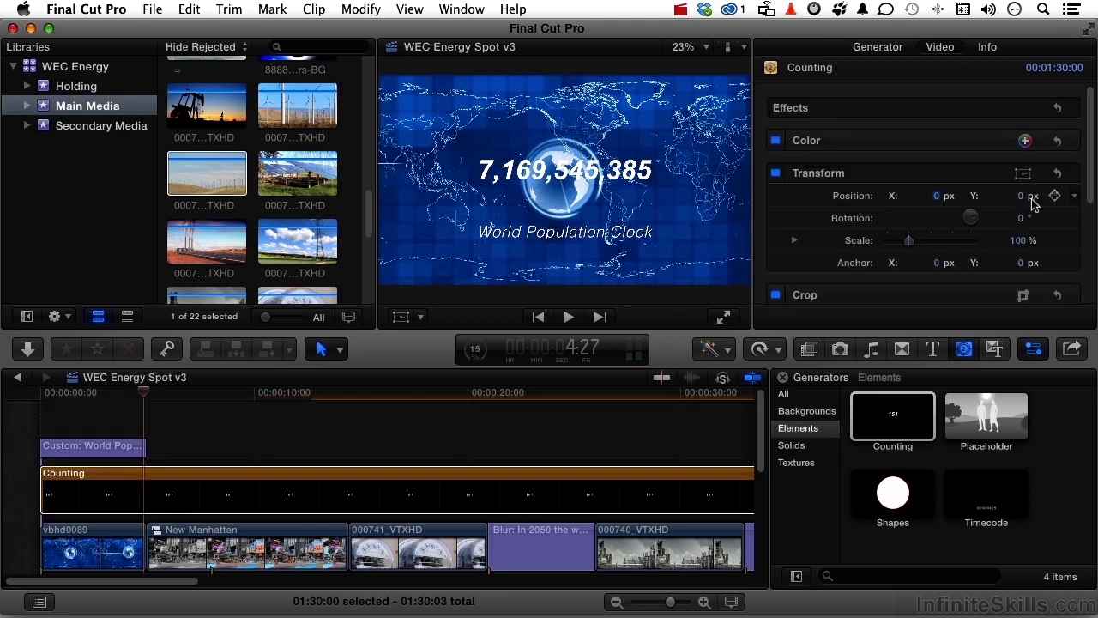
drag(1023, 197, 1023, 374)
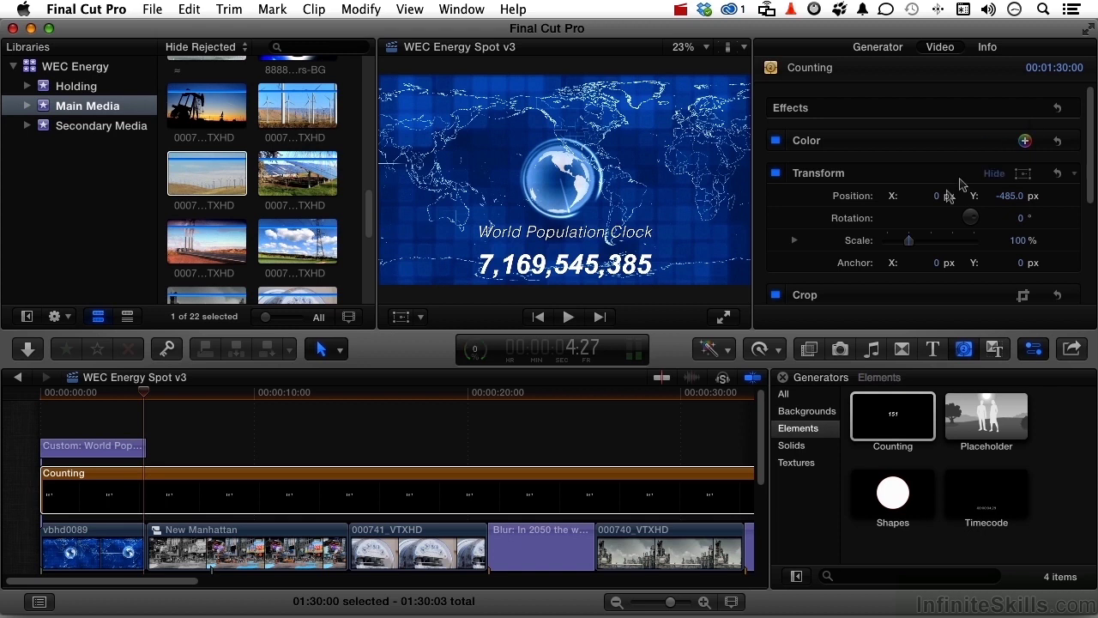
drag(910, 243, 903, 248)
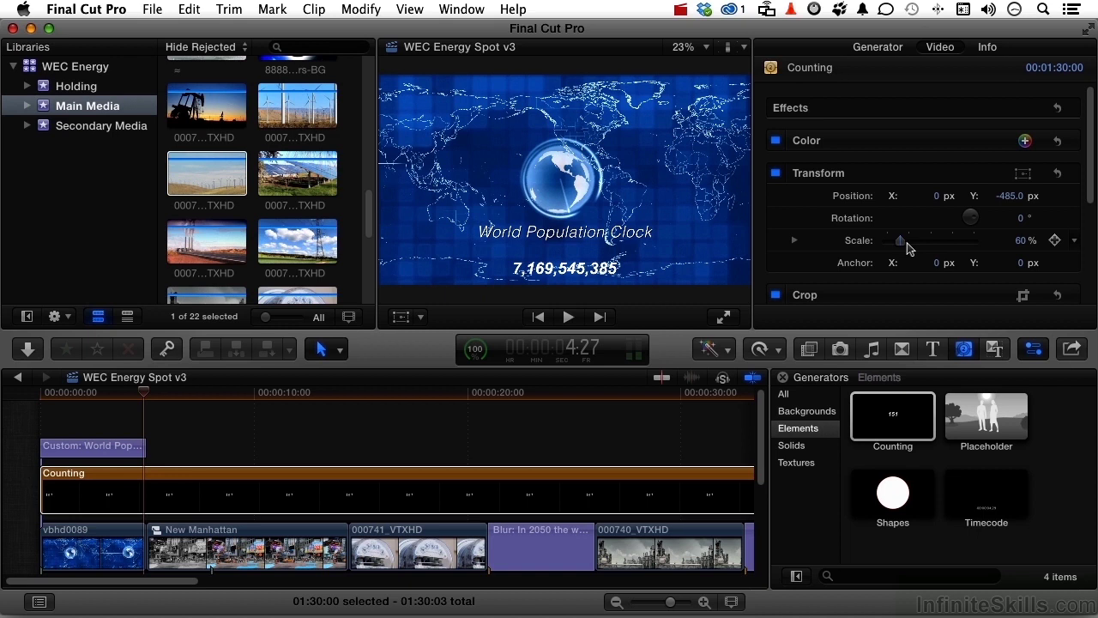
click(120, 447)
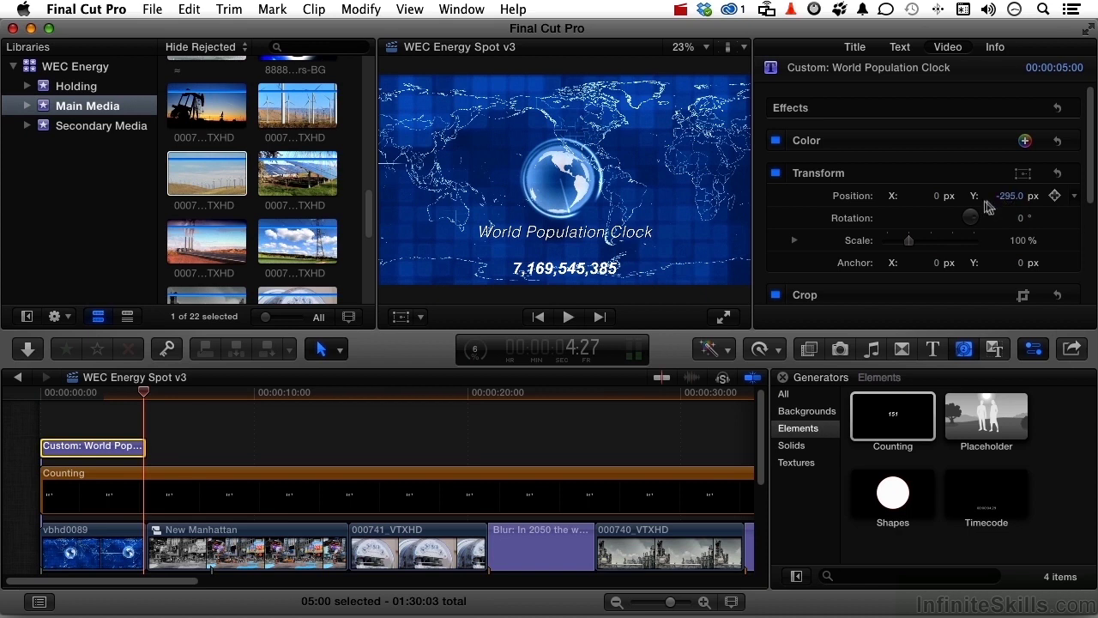
Step: Lower the World Population Clock title to Y −351 px and preview the counter at about 10, 26 and 17 seconds
drag(1010, 199, 1011, 247)
click(257, 393)
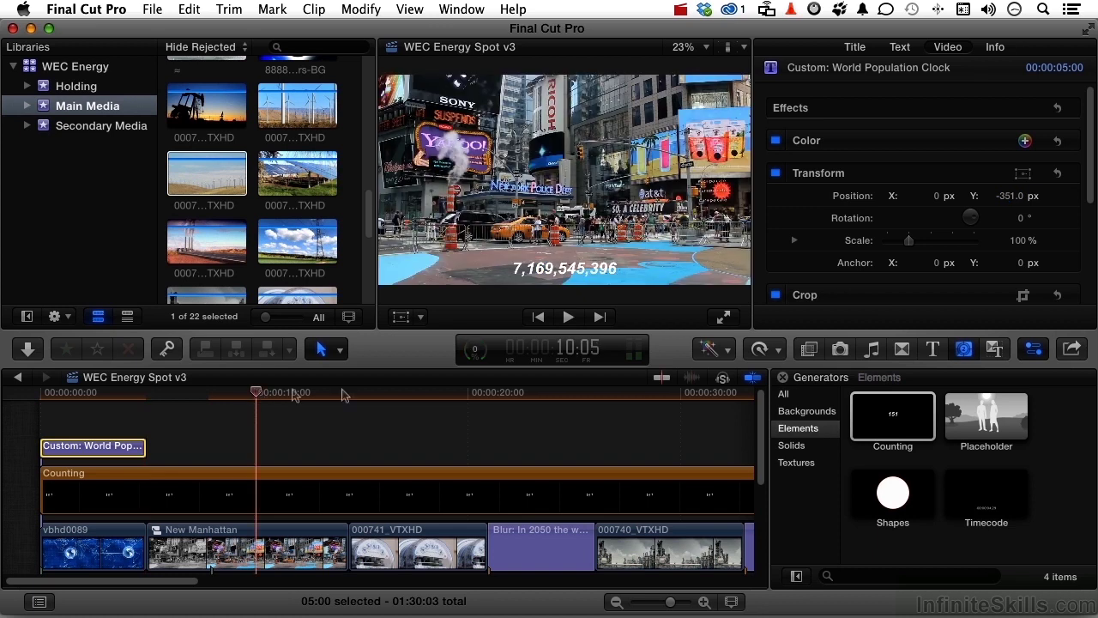
click(609, 392)
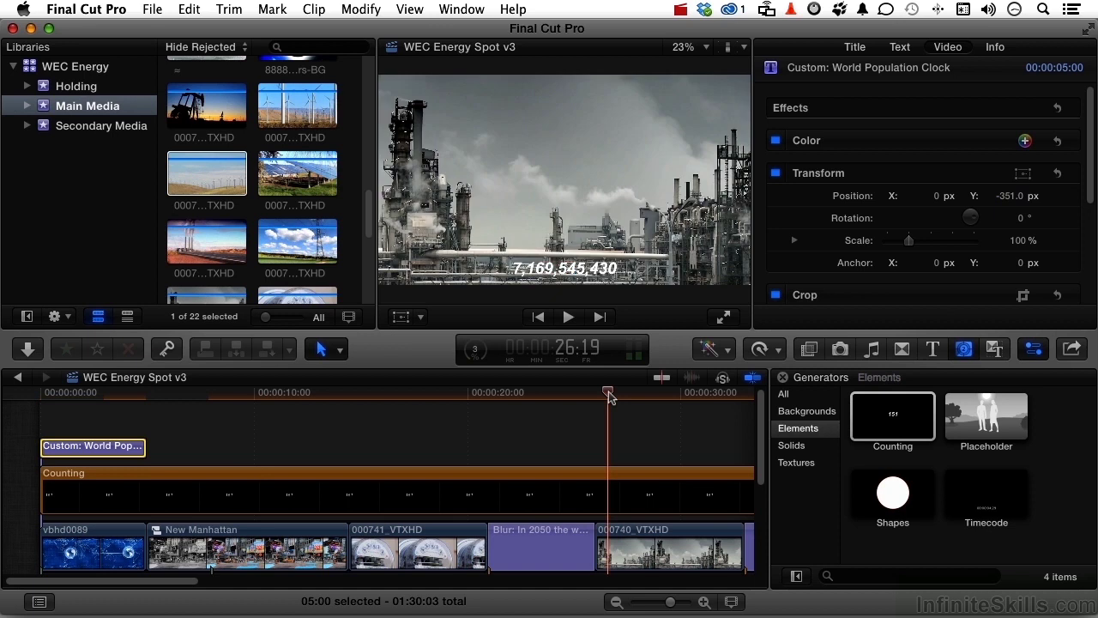
click(411, 395)
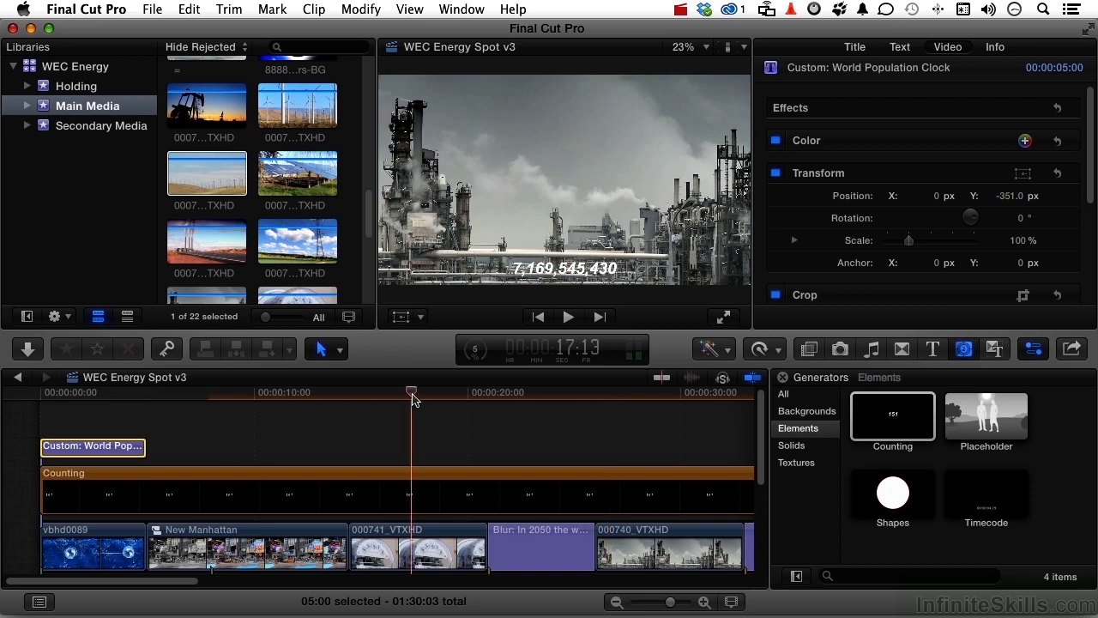
click(791, 446)
Step: Add a black Custom solid beneath the Counting clip and set its duration to 1:30:00
drag(889, 429, 49, 502)
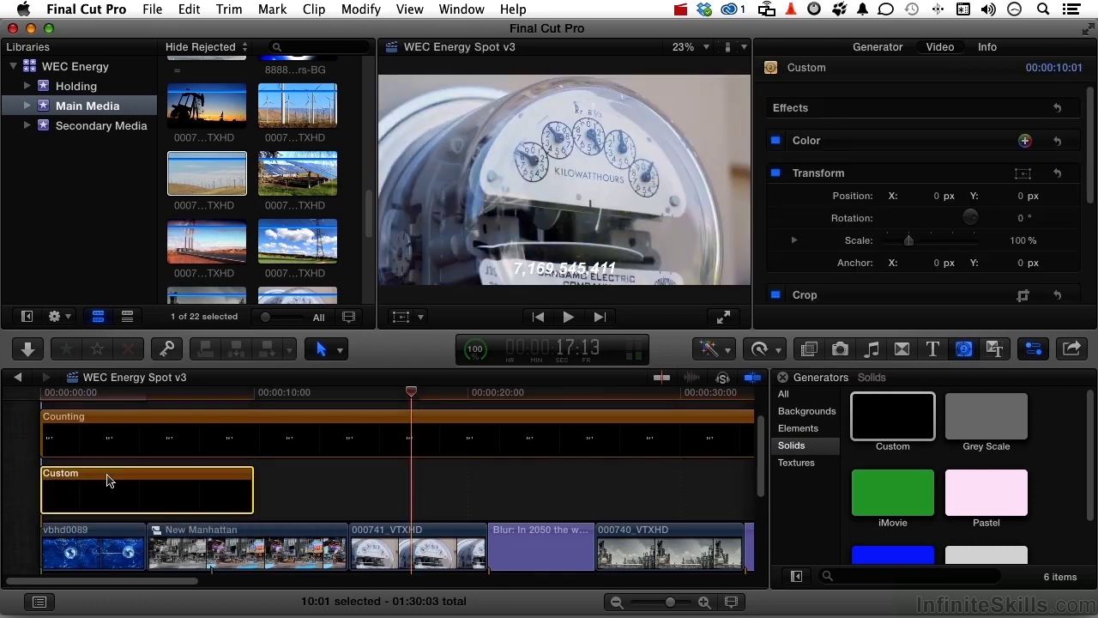
key(ctrl+d)
text(13000)
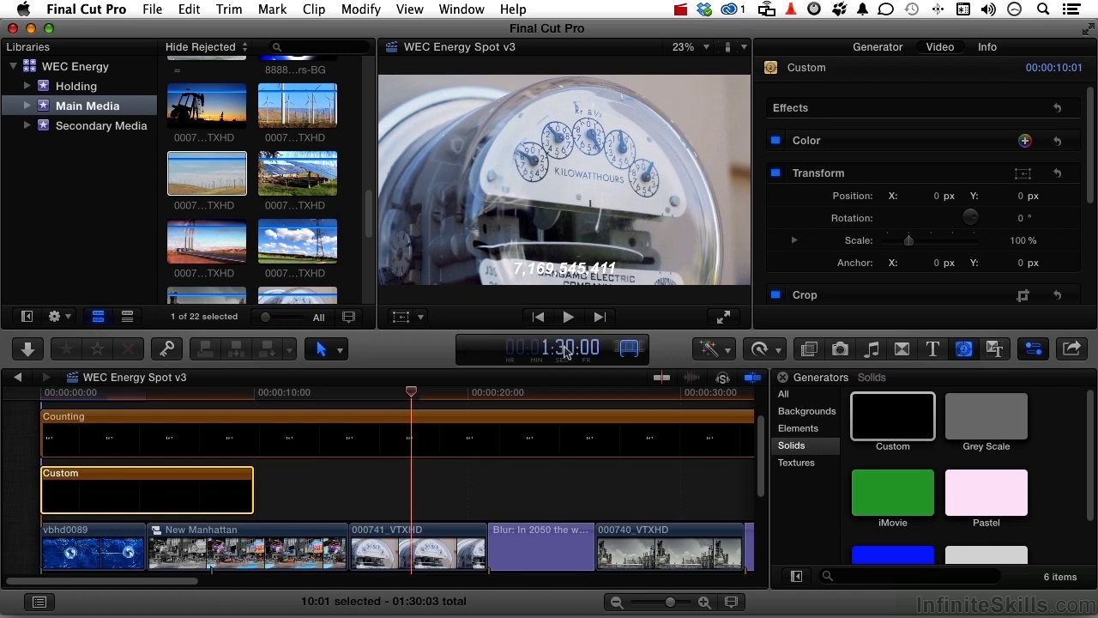
key(Return)
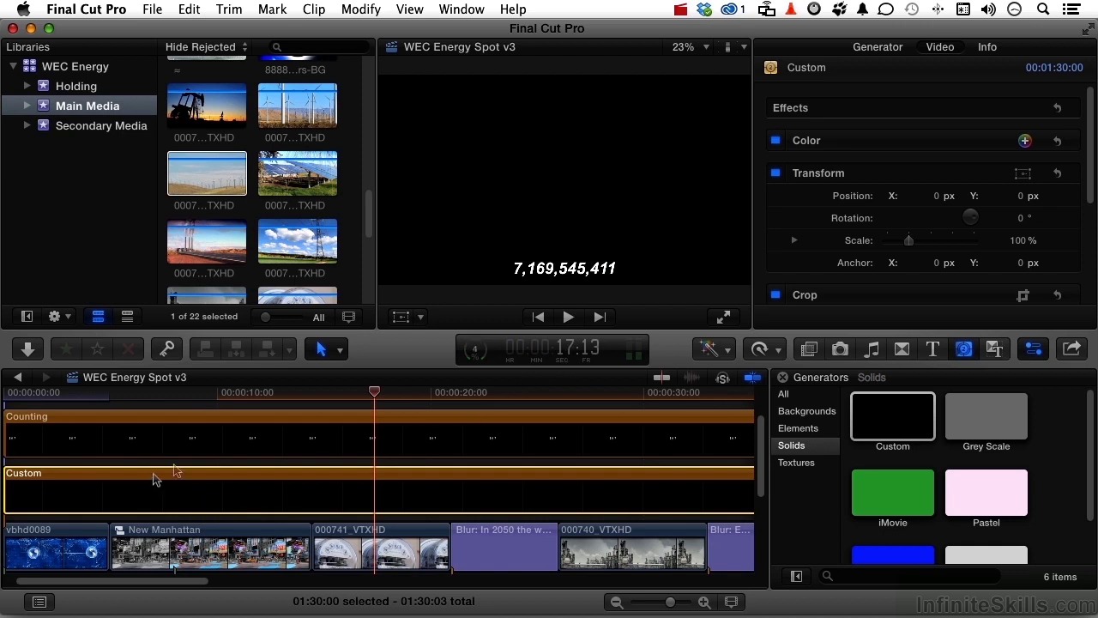
Step: Trim-crop the black solid to Left 658.7, Right 649, Top 932 px, then zoom the viewer to 12.5%
click(421, 322)
click(428, 360)
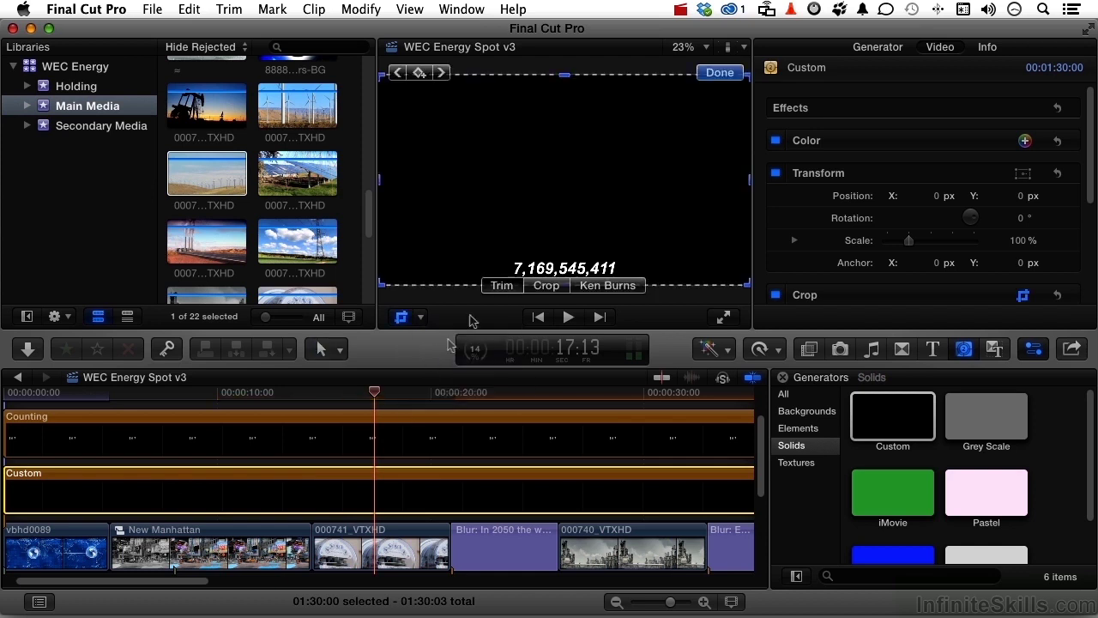
click(505, 289)
drag(381, 177, 509, 189)
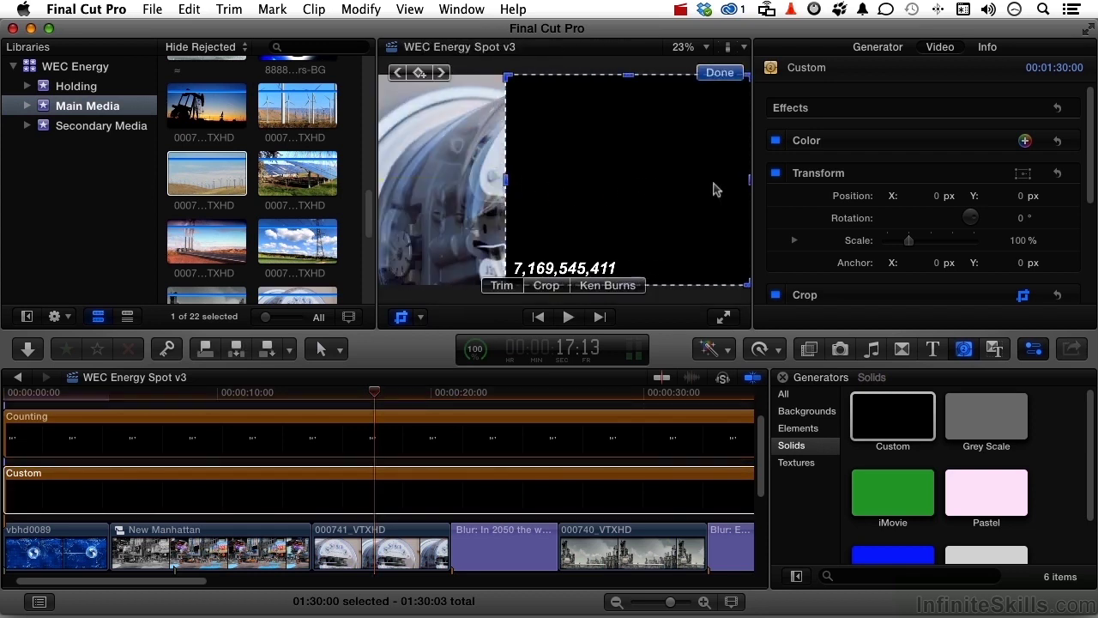
scroll(820, 222, down, 3)
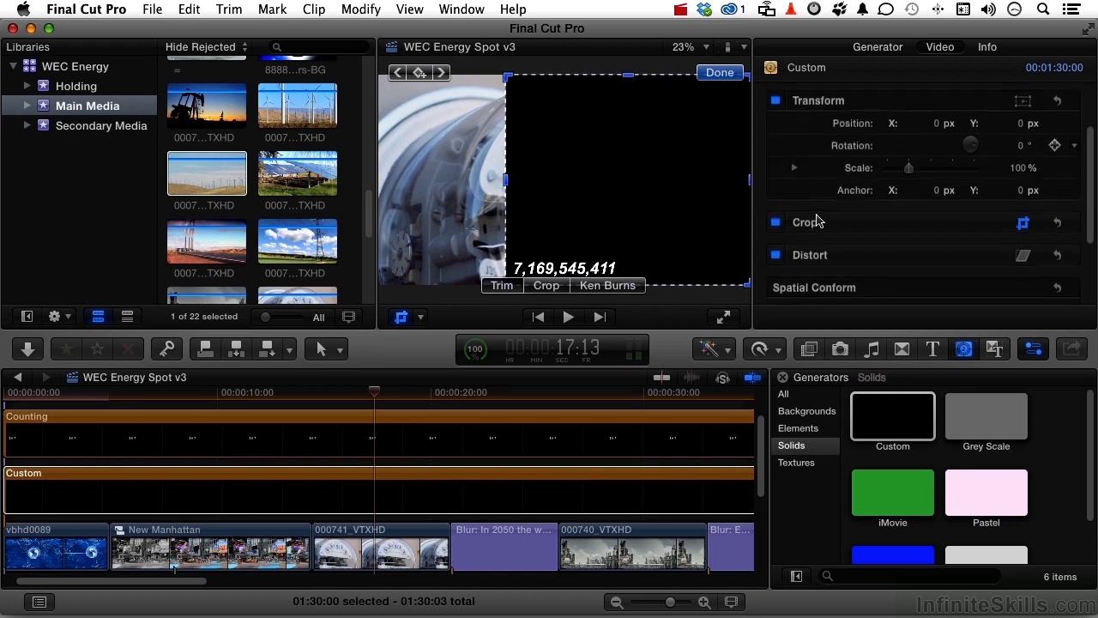
click(992, 222)
scroll(987, 225, down, 3)
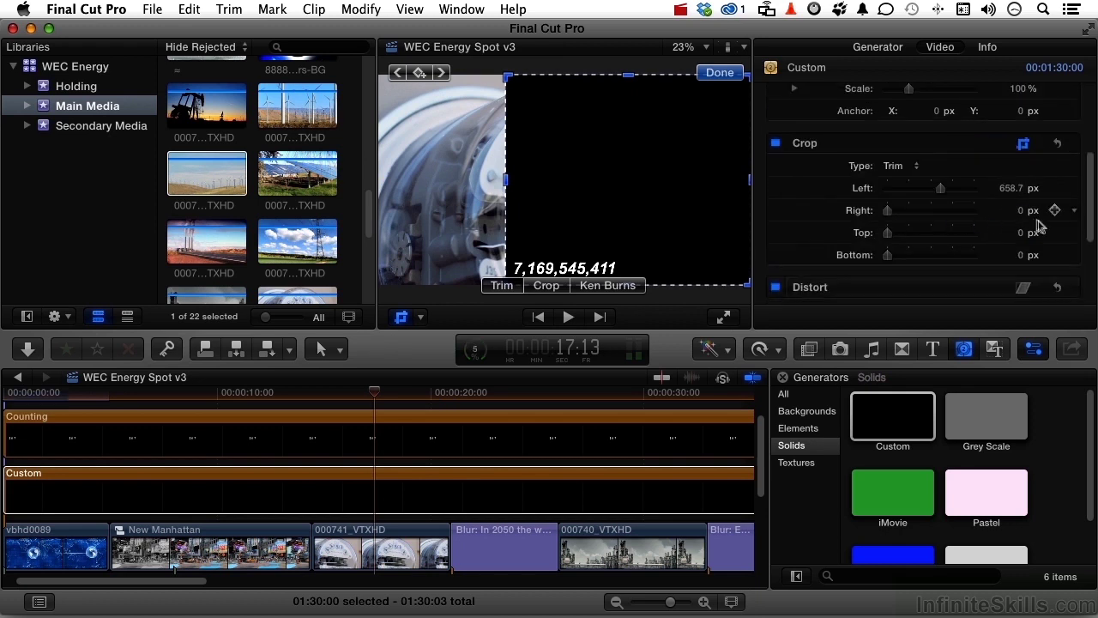
mouse_move(1021, 216)
mouse_down()
mouse_move(1055, 209)
mouse_move(1023, 216)
mouse_move(1020, 237)
mouse_up()
click(687, 47)
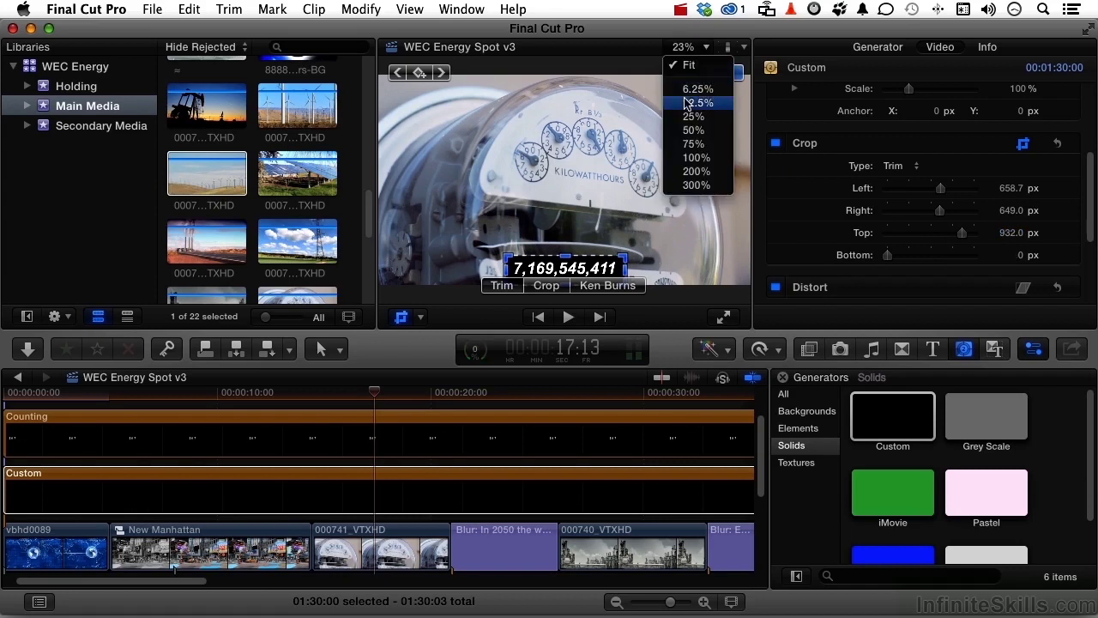
click(686, 104)
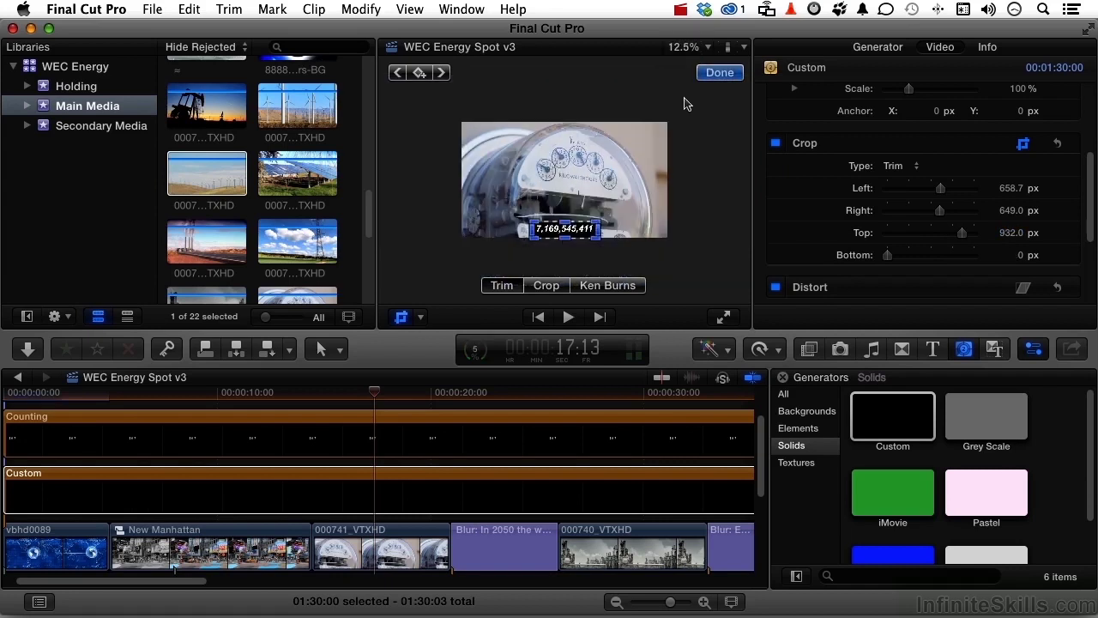
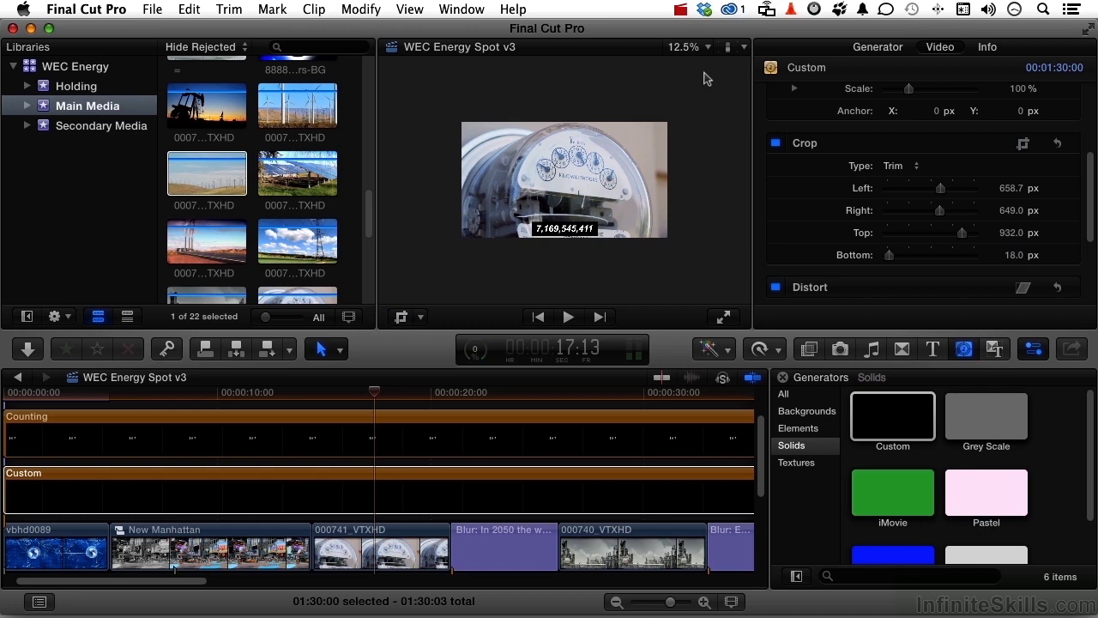
Step: Set the viewer to Fit and play the Times Square shot from 8:22 to review the counter
click(700, 54)
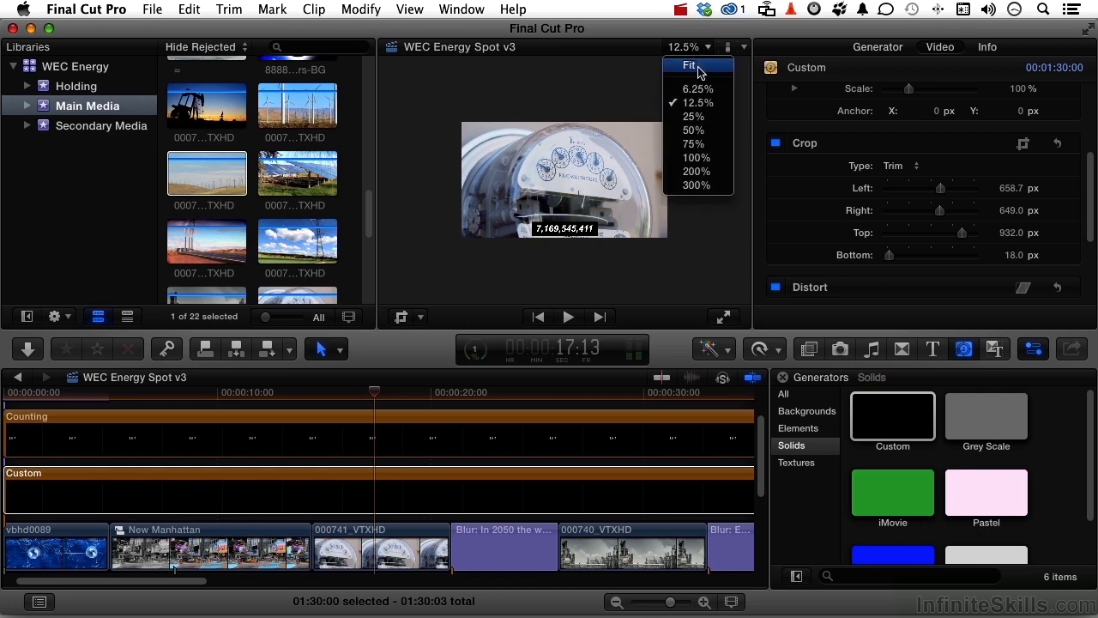
click(700, 71)
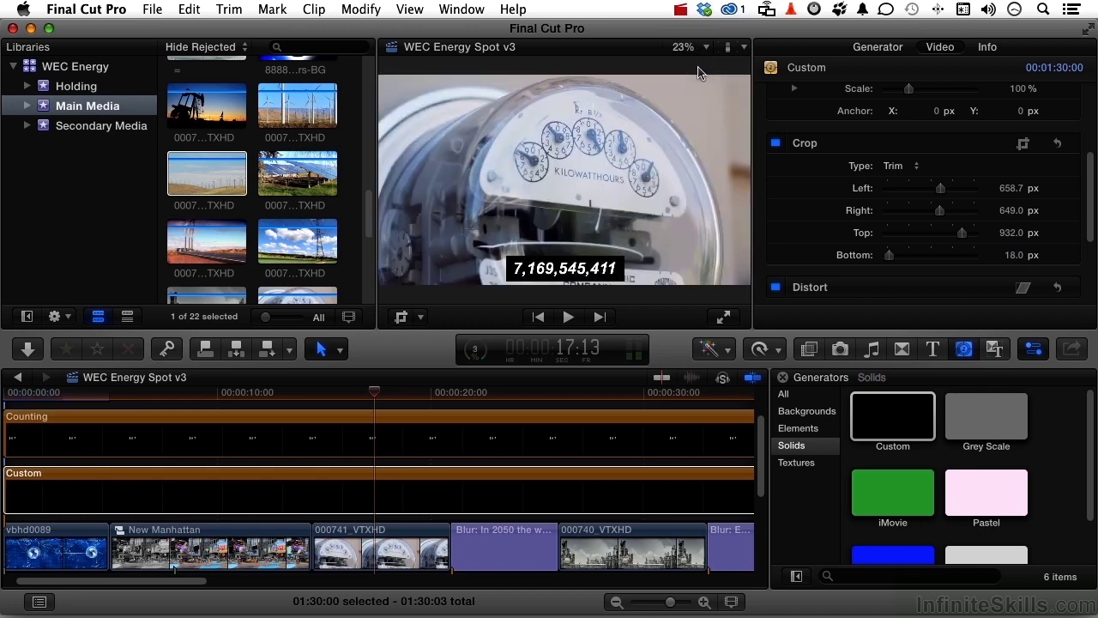
click(189, 392)
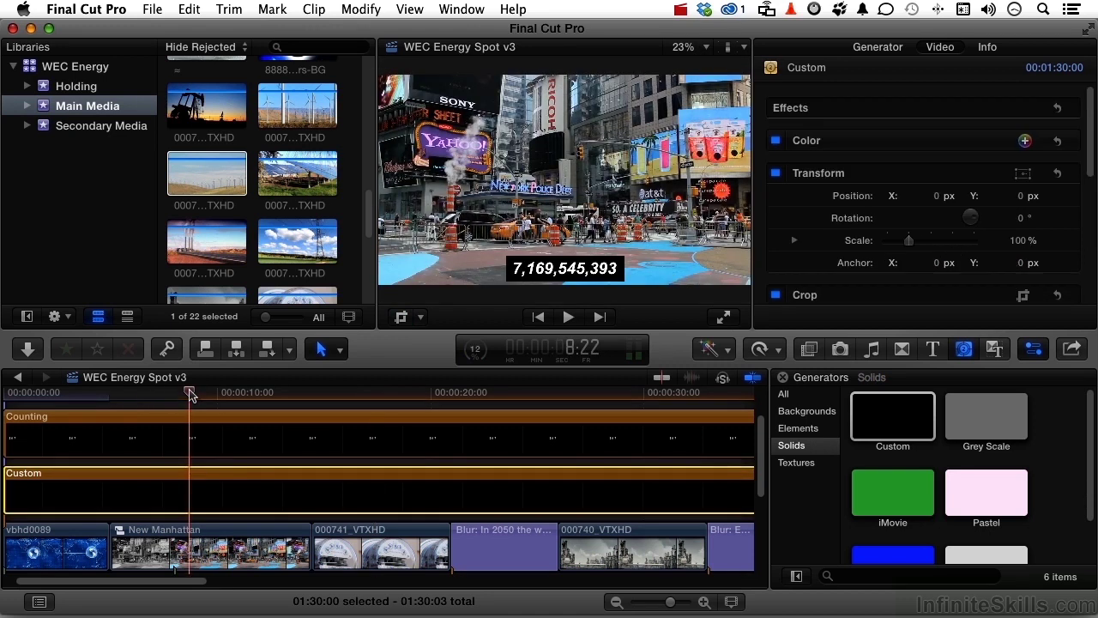
key(space)
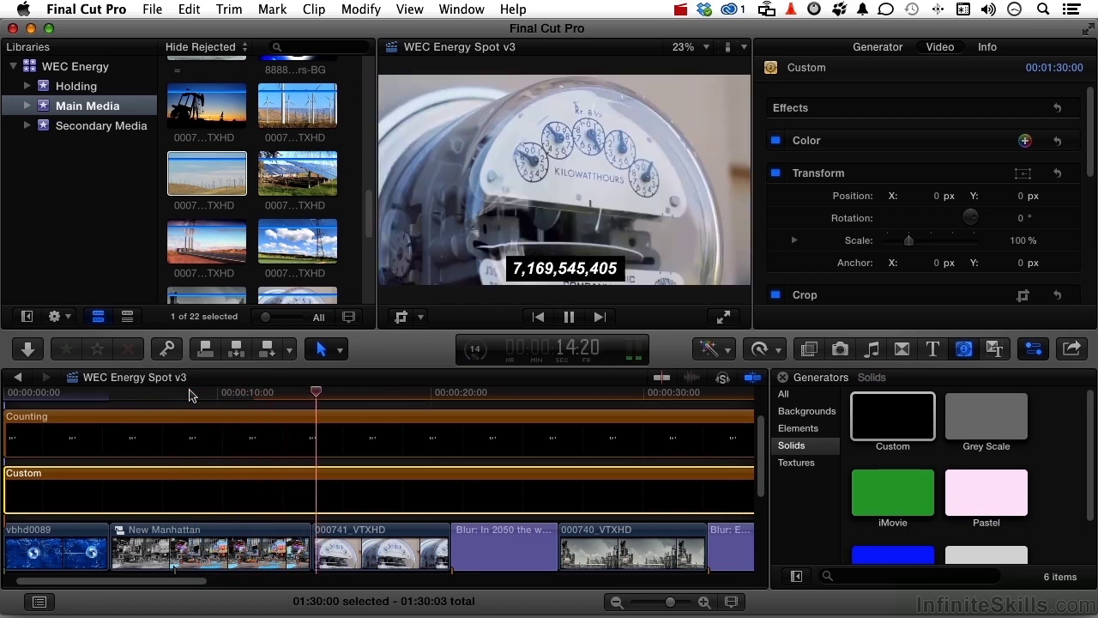
key(space)
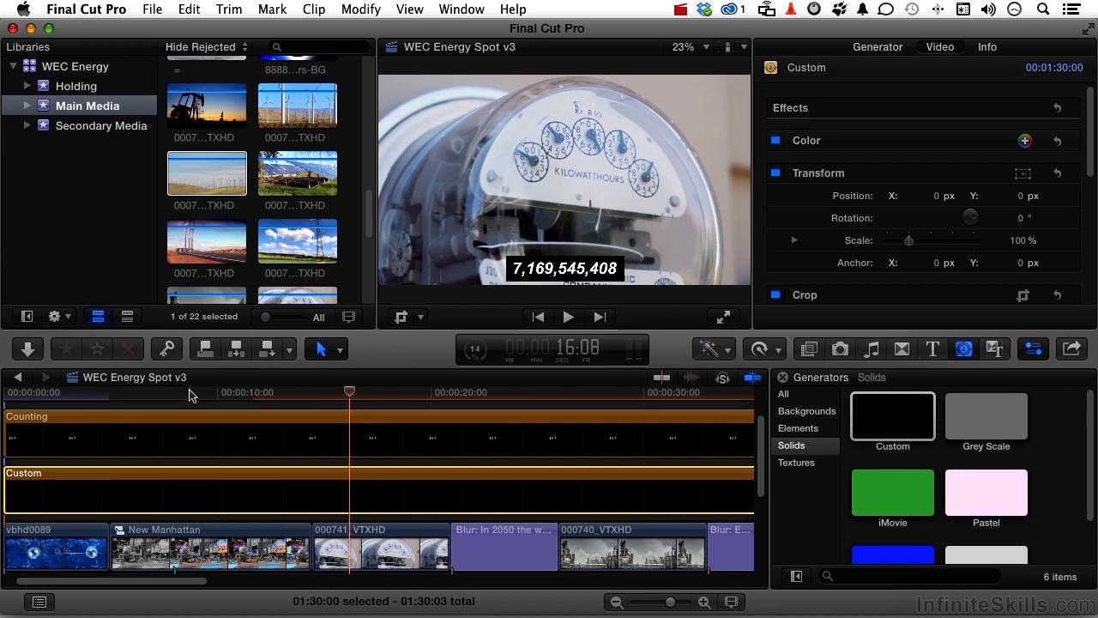
key(super+bracketleft)
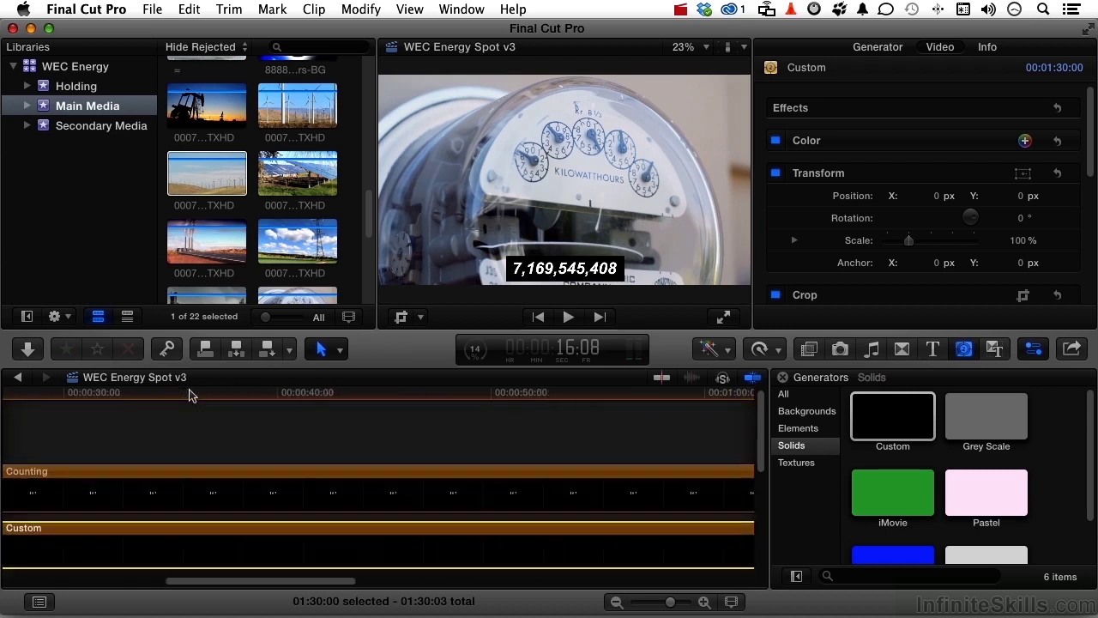
Step: Trim the Custom black box and Counting clips to end where the Public Broadcasting title begins
key(super+bracketright)
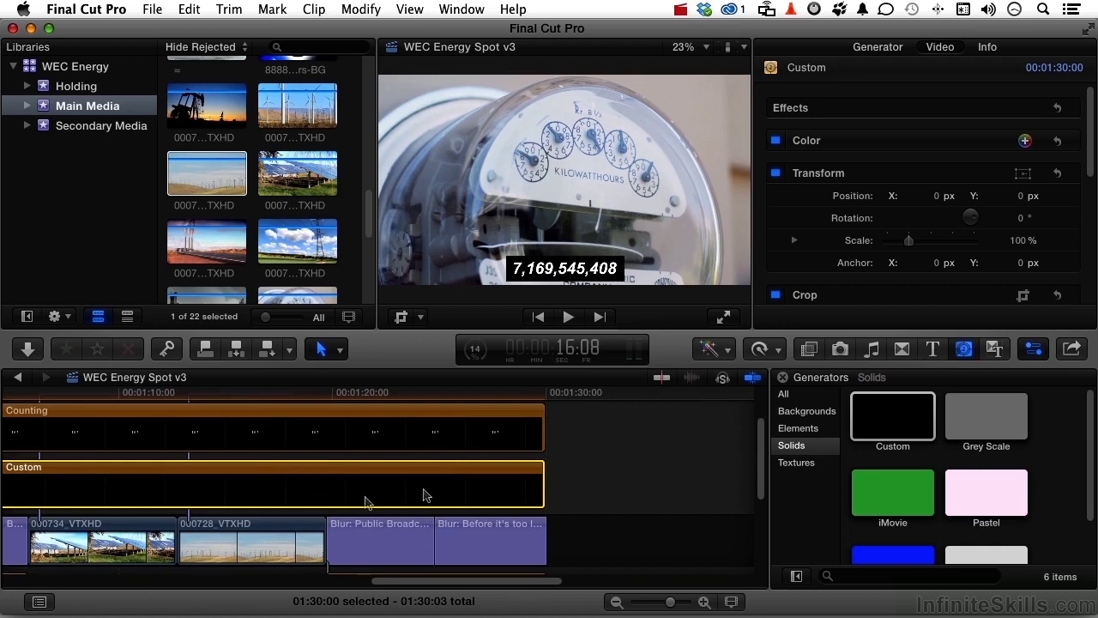
drag(540, 486, 327, 487)
drag(540, 431, 336, 428)
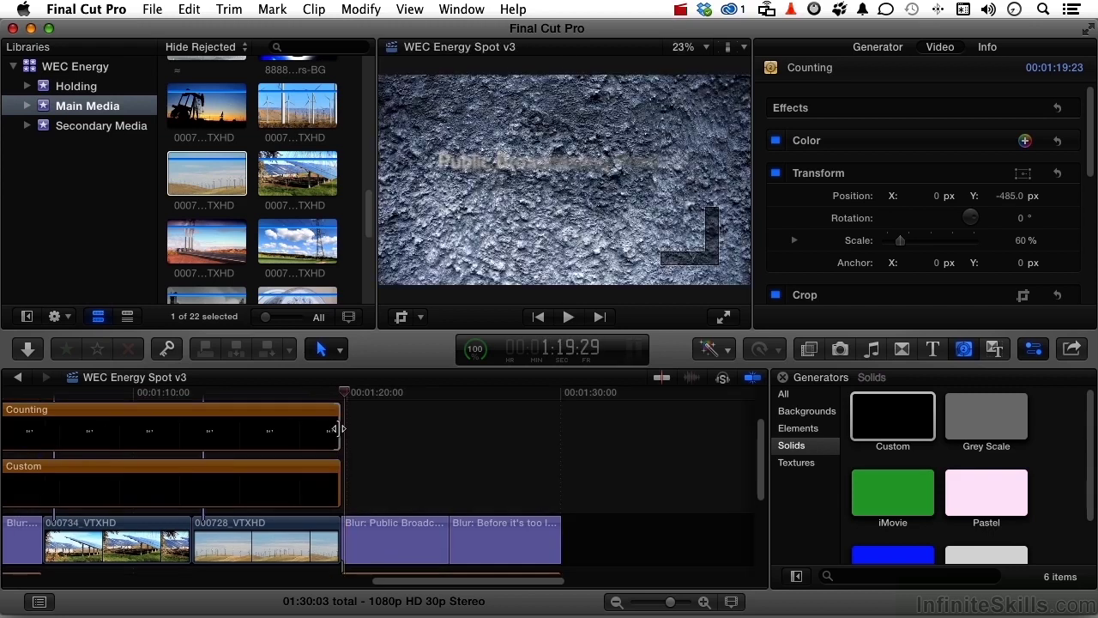
scroll(337, 428, left, 15)
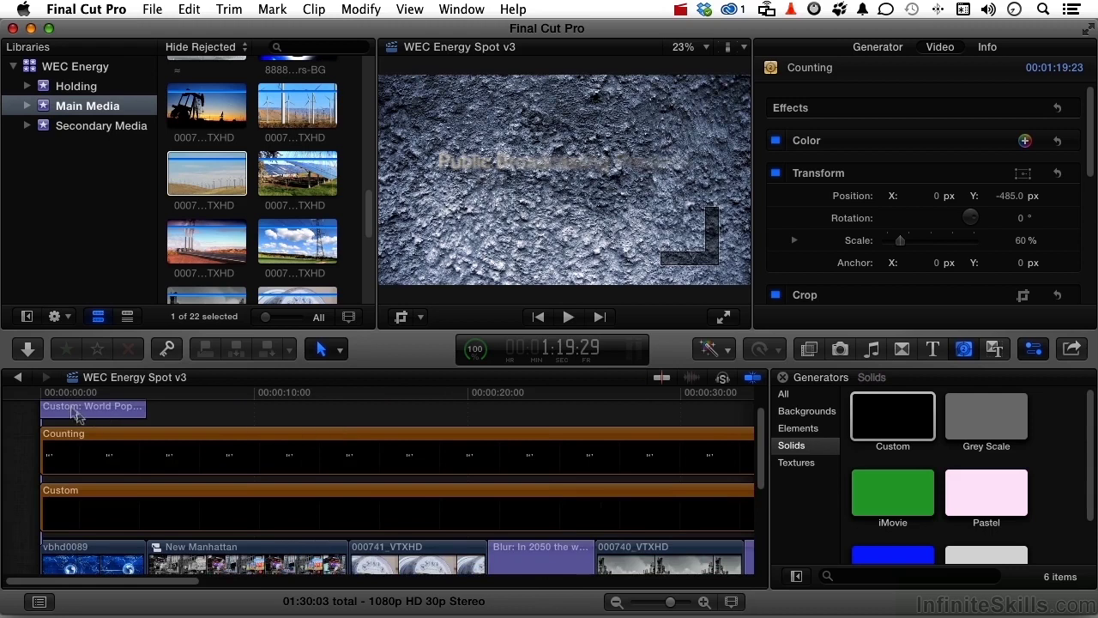
scroll(142, 466, up, 3)
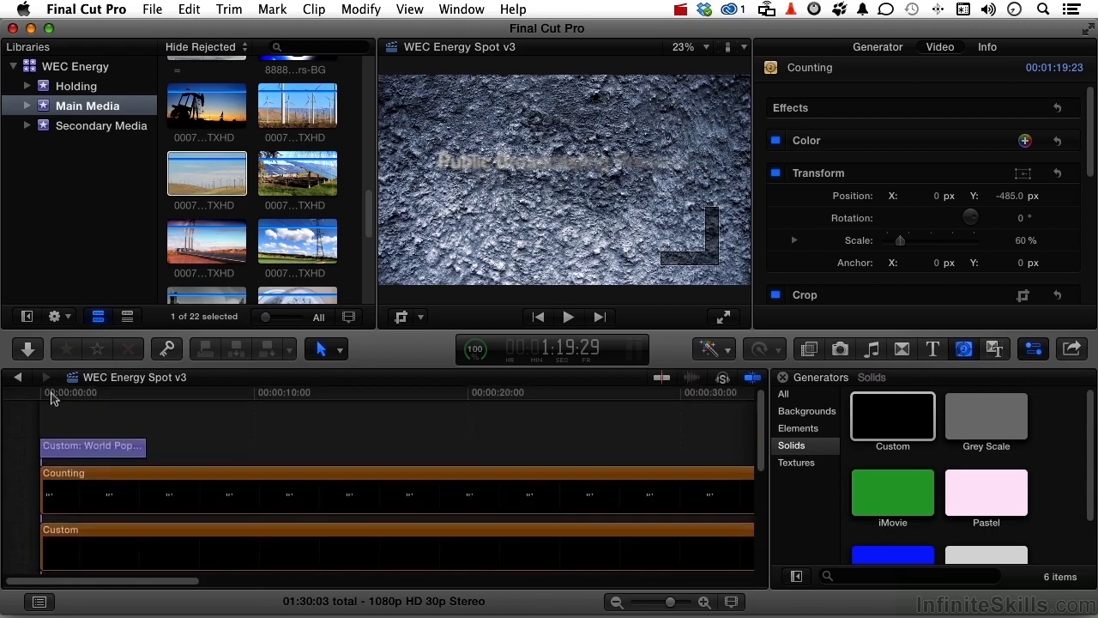
click(51, 395)
click(41, 394)
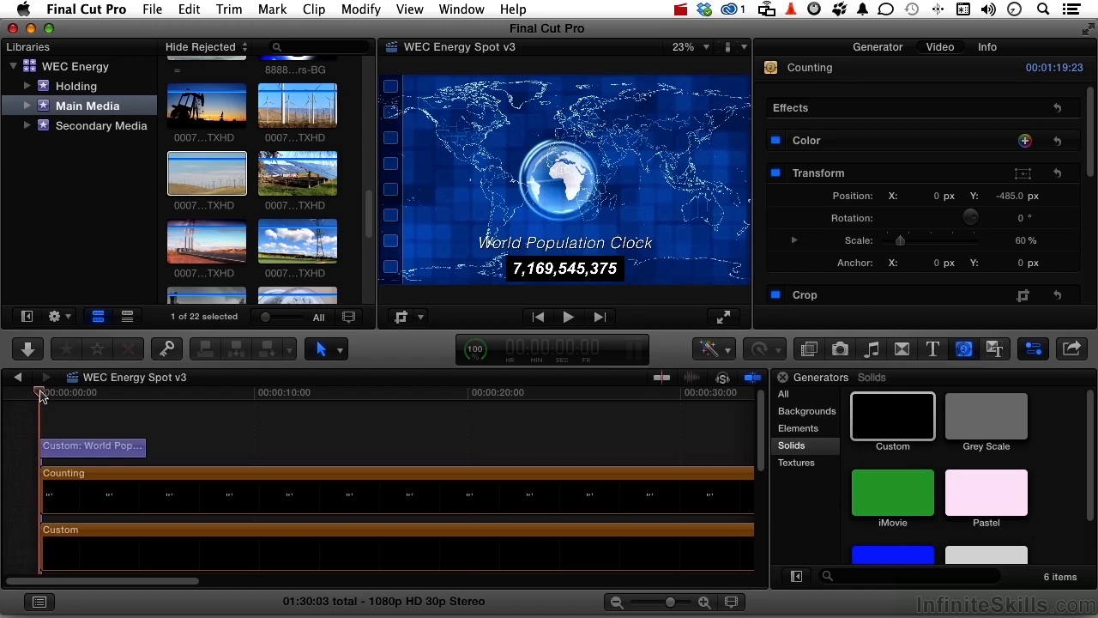
key(space)
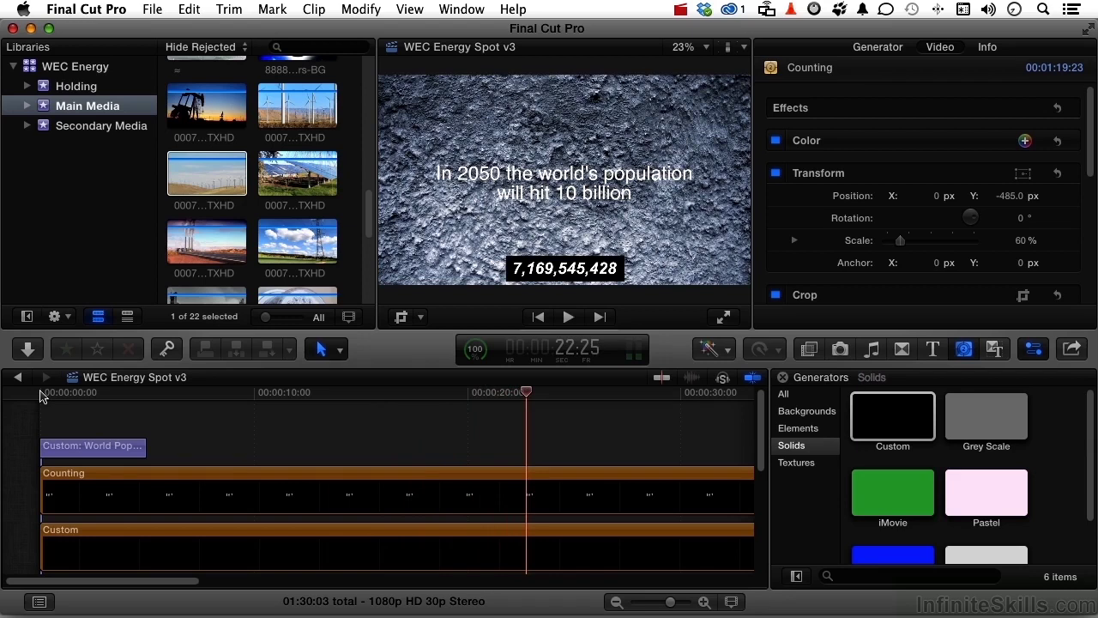
click(165, 396)
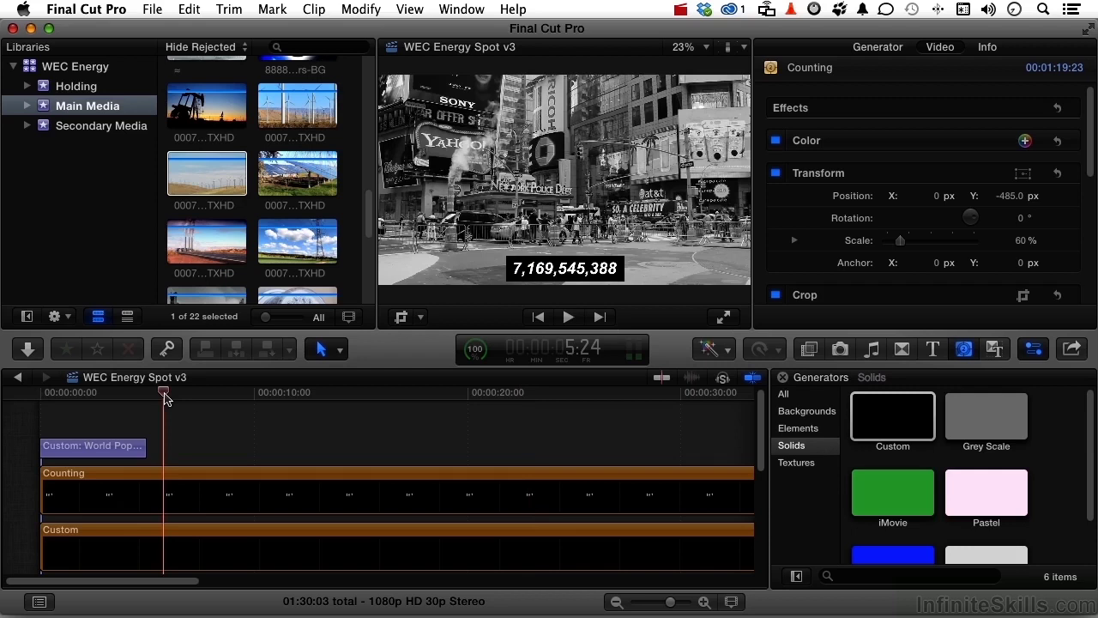